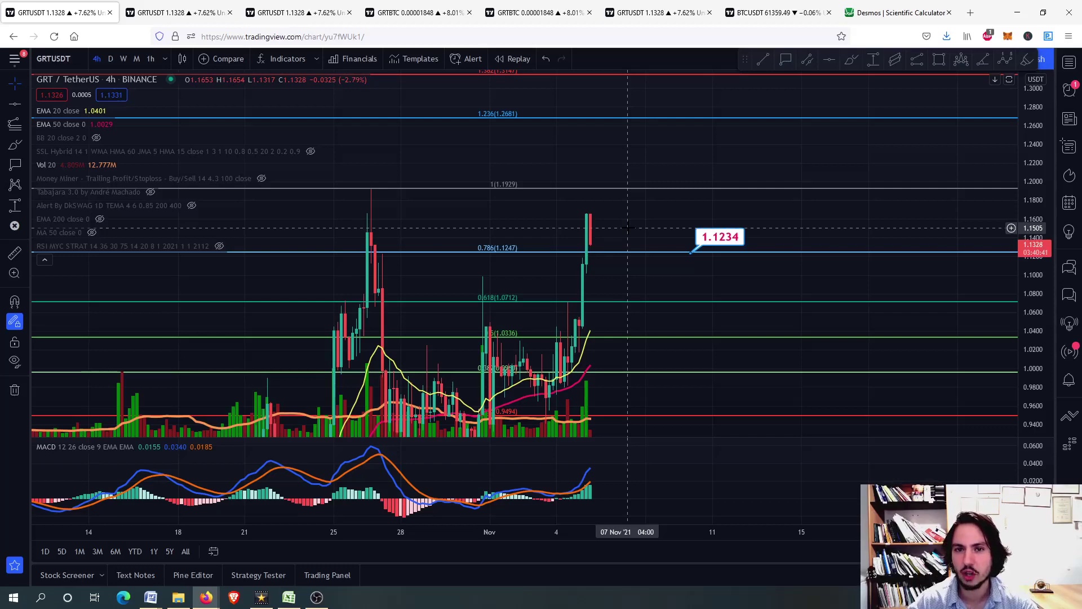
# Examine the 4-hour GRTUSDT price around the 0.786 Fibonacci level and the enlarged MACD pane
pyautogui.moveTo(635, 229); pyautogui.dragTo(587, 204)
pyautogui.scroll(2, 657, 231)
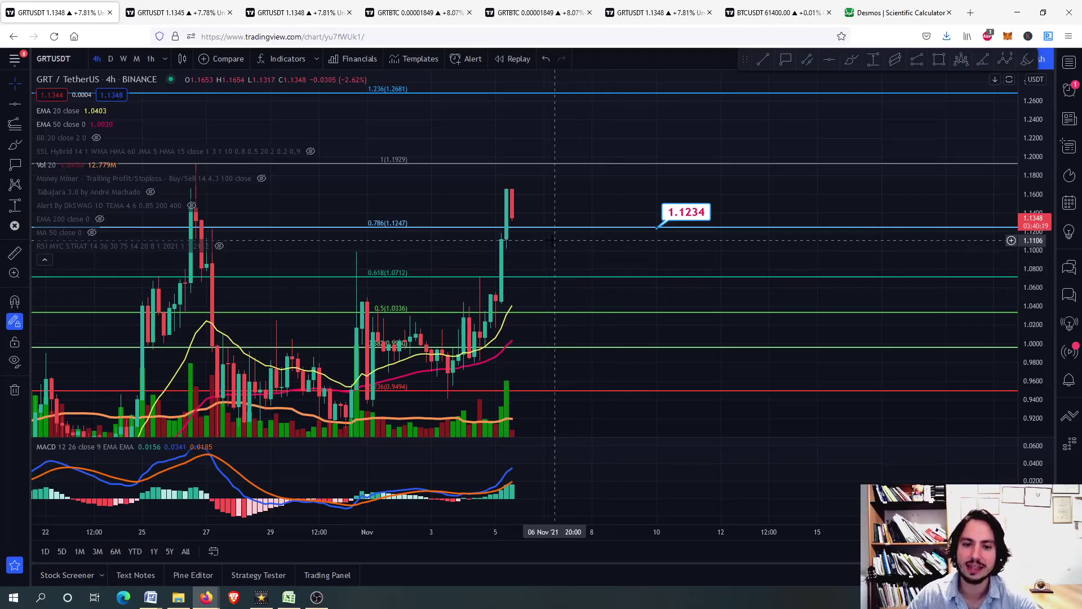
pyautogui.scroll(-1, 569, 234)
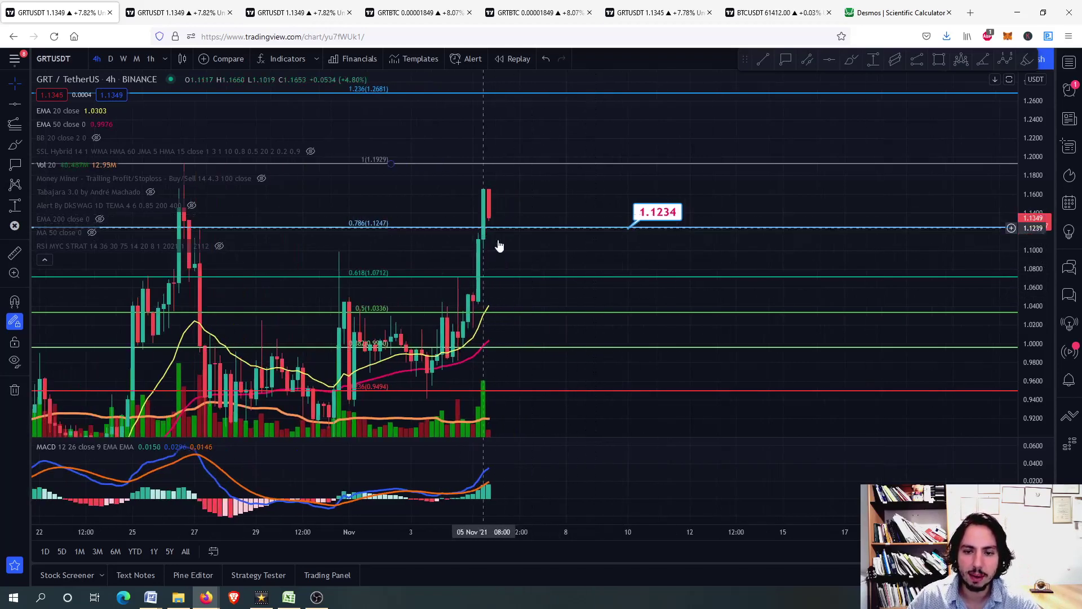
pyautogui.moveTo(596, 247); pyautogui.dragTo(594, 221)
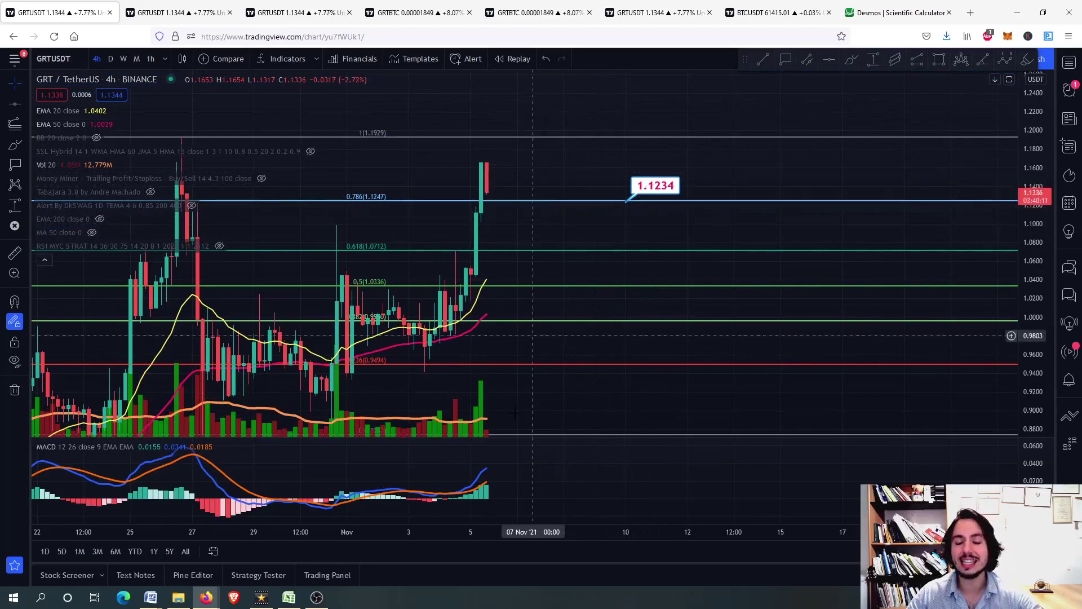
pyautogui.doubleClick(531, 468)
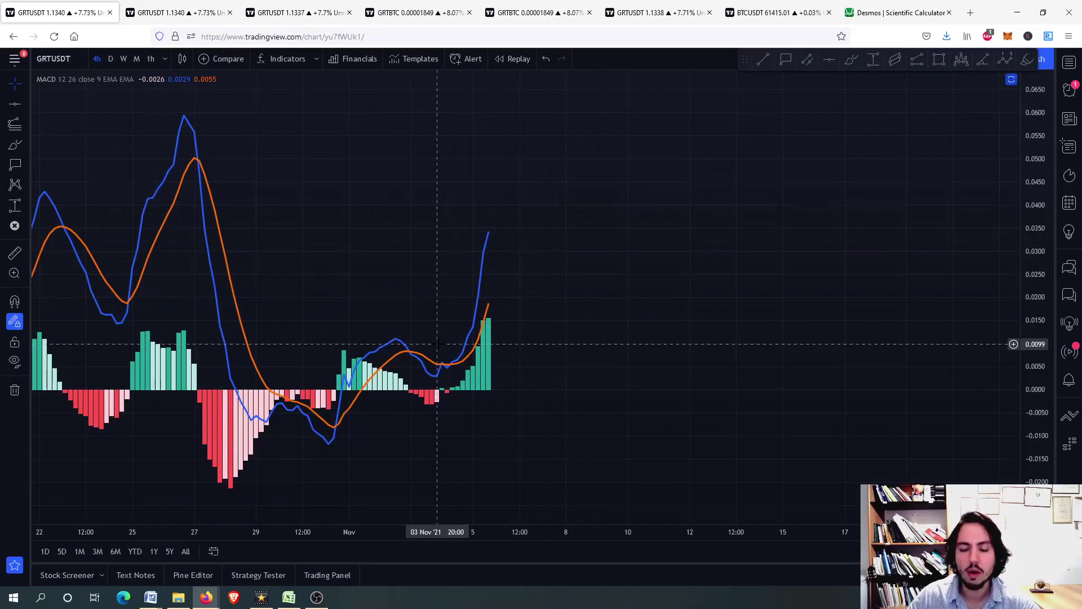
pyautogui.scroll(-3, 478, 349)
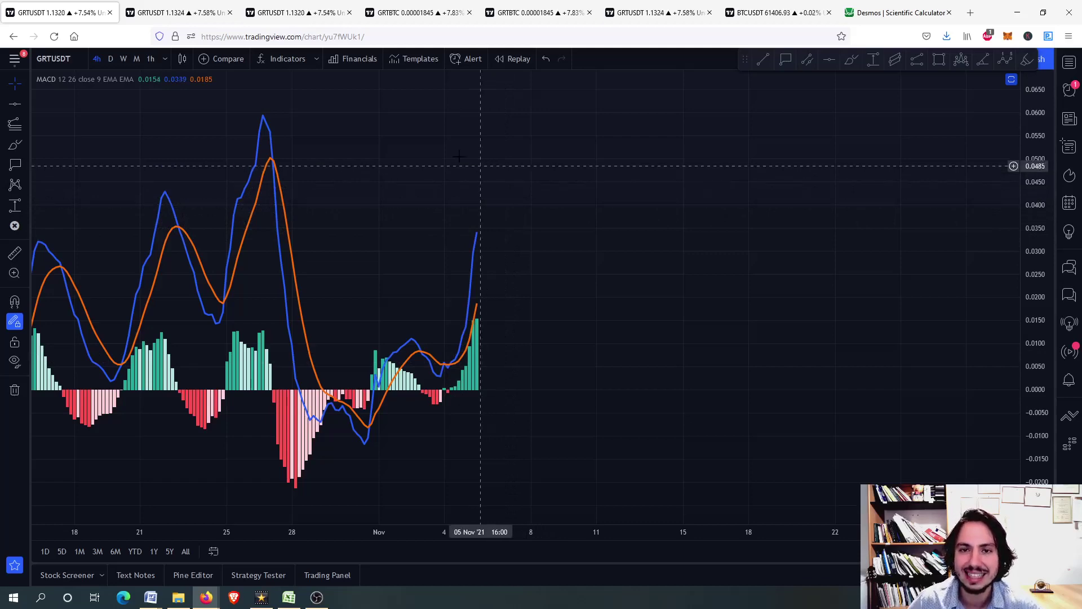
# Switch to the second GRTUSDT 4-hour chart, remove all its drawings and close the alerts panel
pyautogui.click(217, 5)
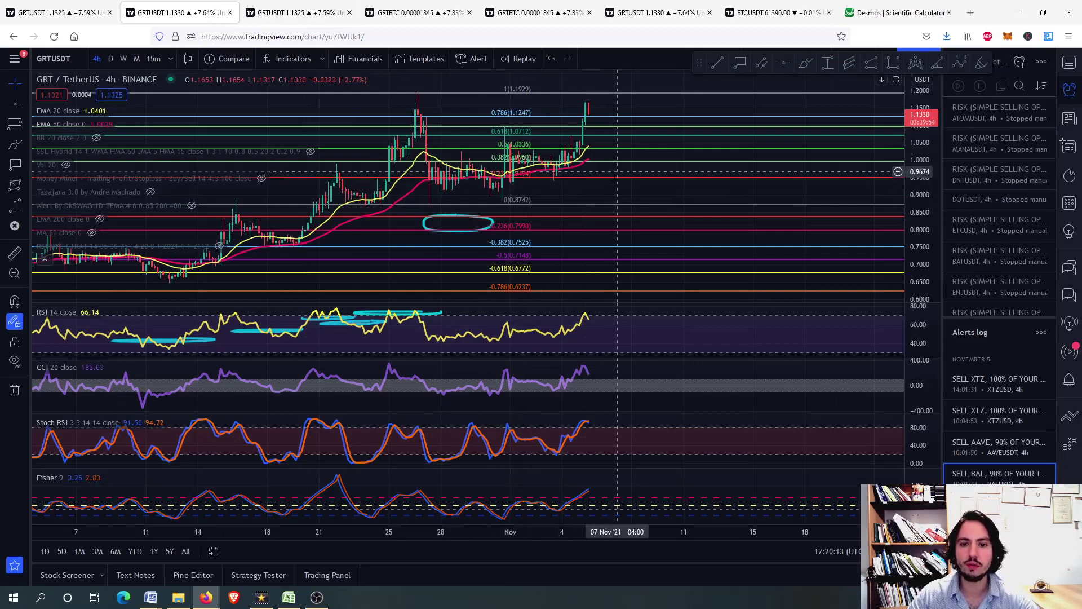
pyautogui.rightClick(615, 188)
pyautogui.click(669, 422)
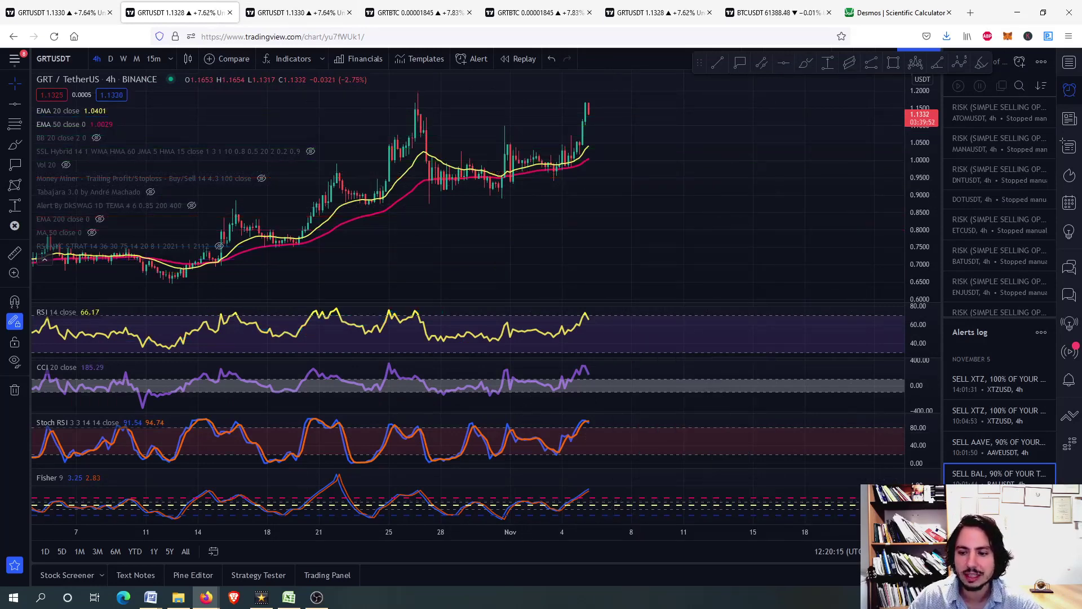
pyautogui.click(1069, 89)
pyautogui.scroll(3, 765, 342)
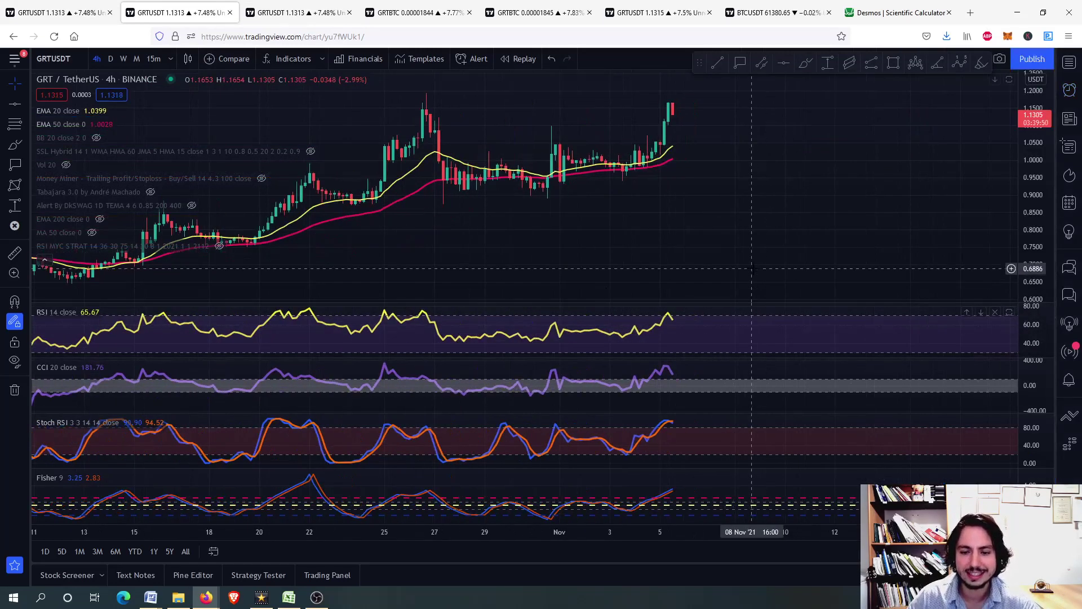
# Examine the 4-hour RSI and Stoch RSI panes in turn at full size, restoring the pane layout after each
pyautogui.doubleClick(706, 335)
pyautogui.scroll(2, 675, 164)
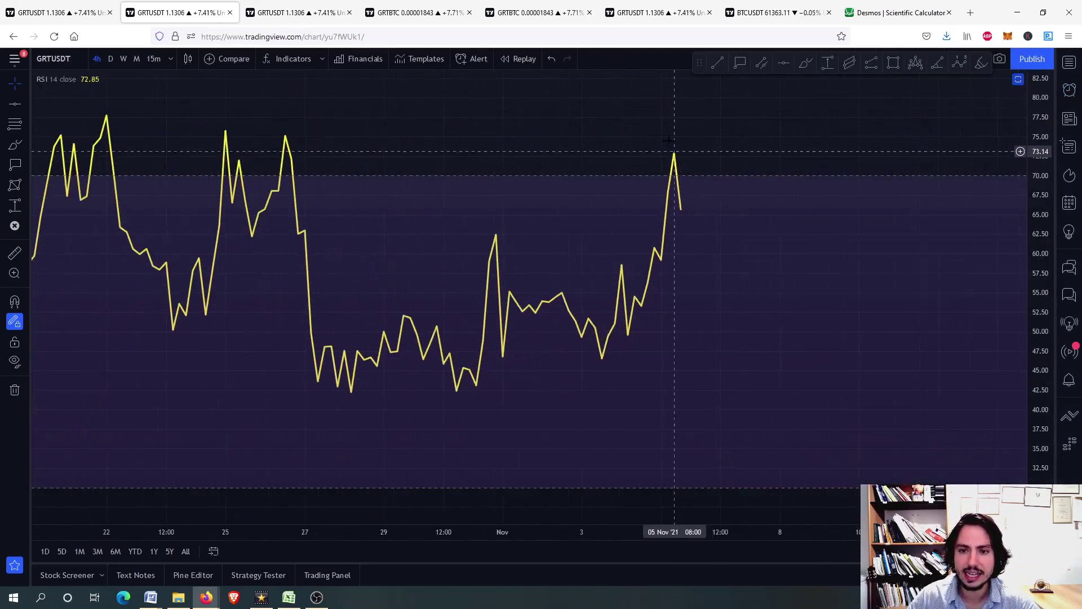
pyautogui.doubleClick(711, 276)
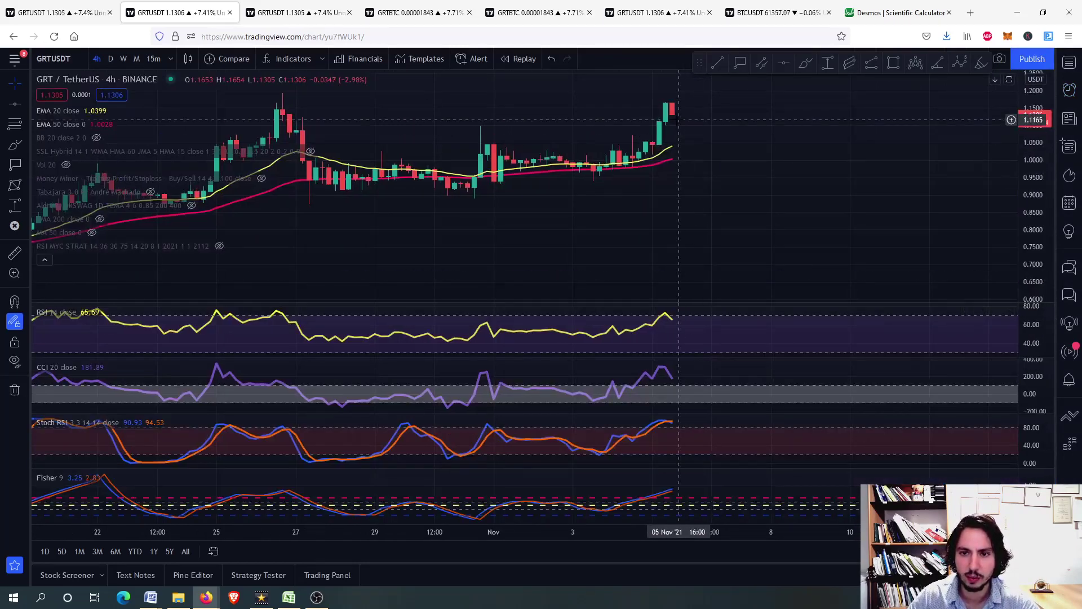
pyautogui.doubleClick(719, 442)
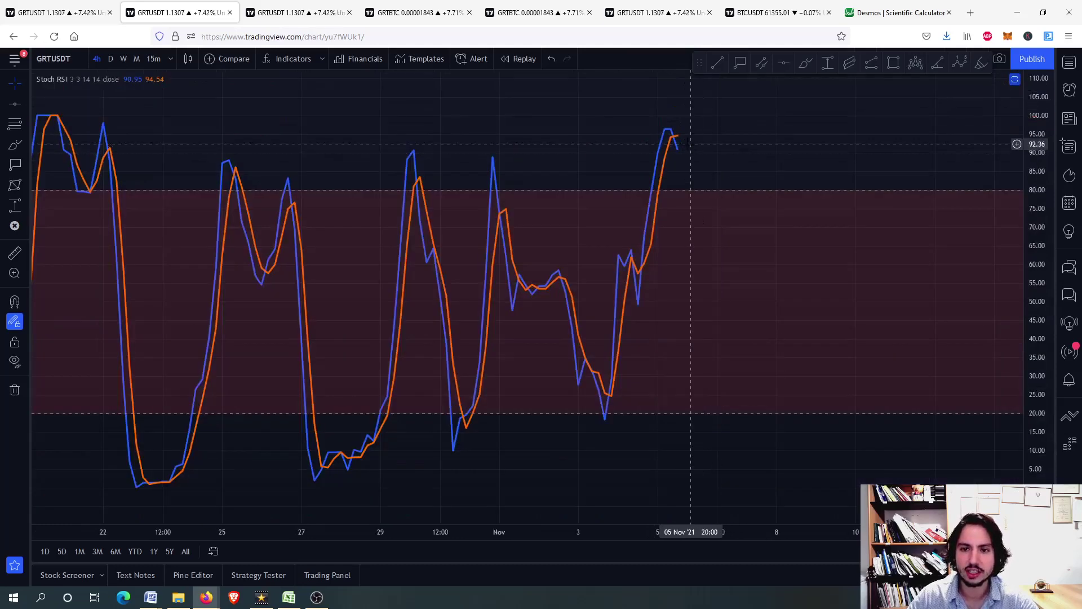
pyautogui.doubleClick(723, 312)
# Examine the 4-hour CCI and Fisher panes in turn at full size, restoring the pane layout after each
pyautogui.doubleClick(708, 392)
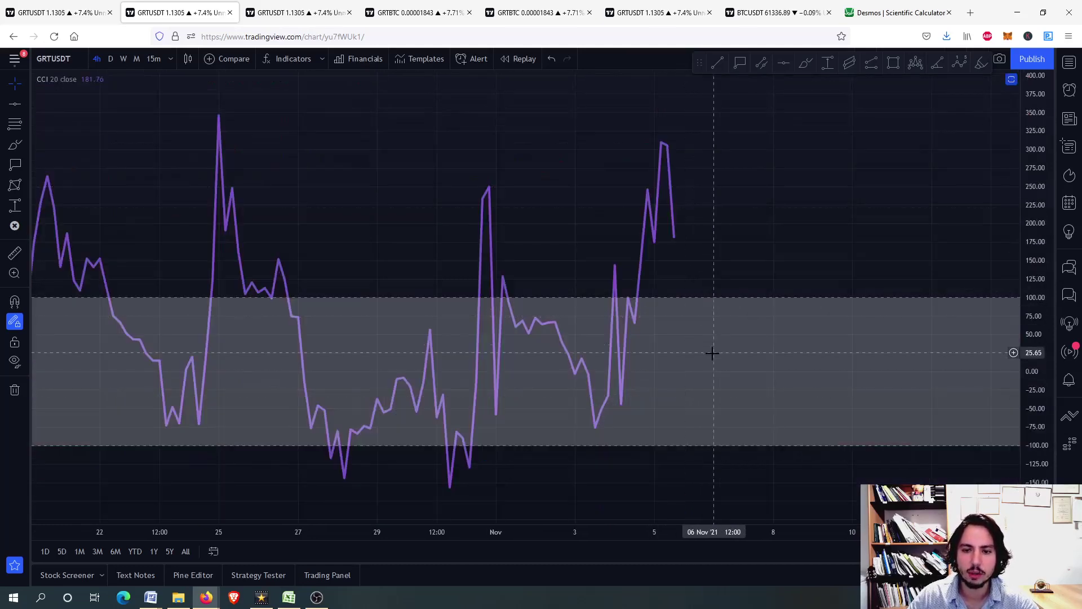
pyautogui.doubleClick(671, 514)
pyautogui.doubleClick(708, 507)
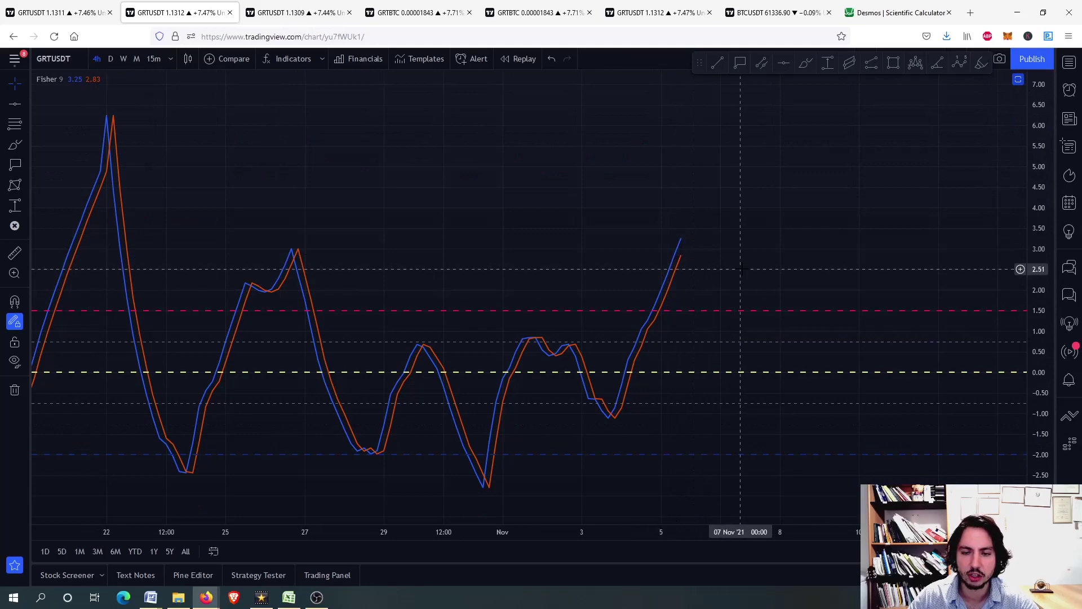
pyautogui.doubleClick(718, 262)
# Examine the 4-hour GRTUSDT candles against EMA 20 and EMA 50 in the enlarged price pane, and restore all panes
pyautogui.scroll(-5, 717, 178)
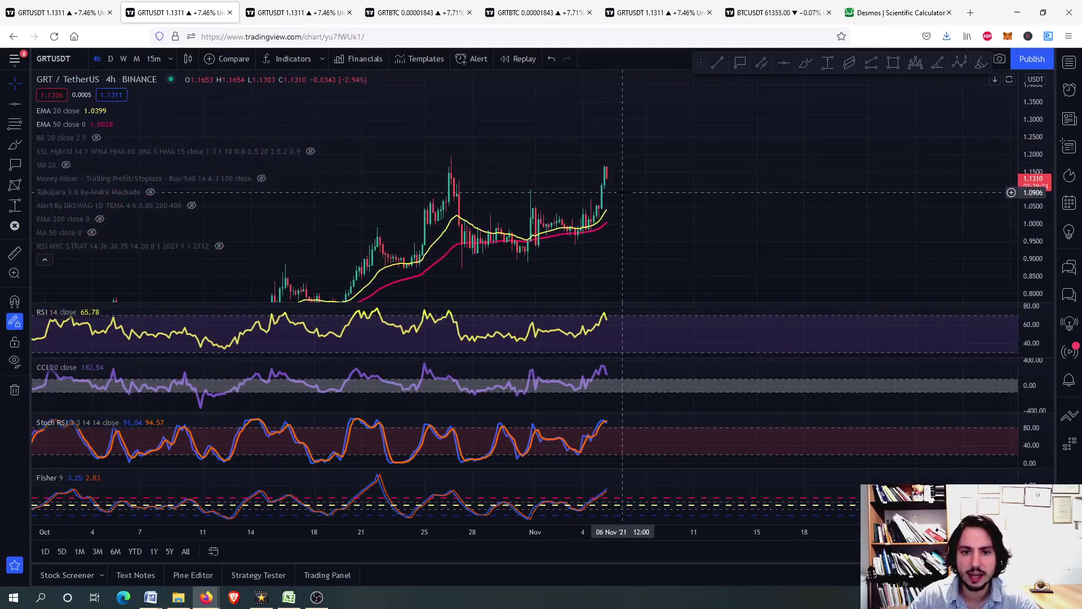
pyautogui.scroll(-2, 623, 192)
pyautogui.scroll(2, 624, 192)
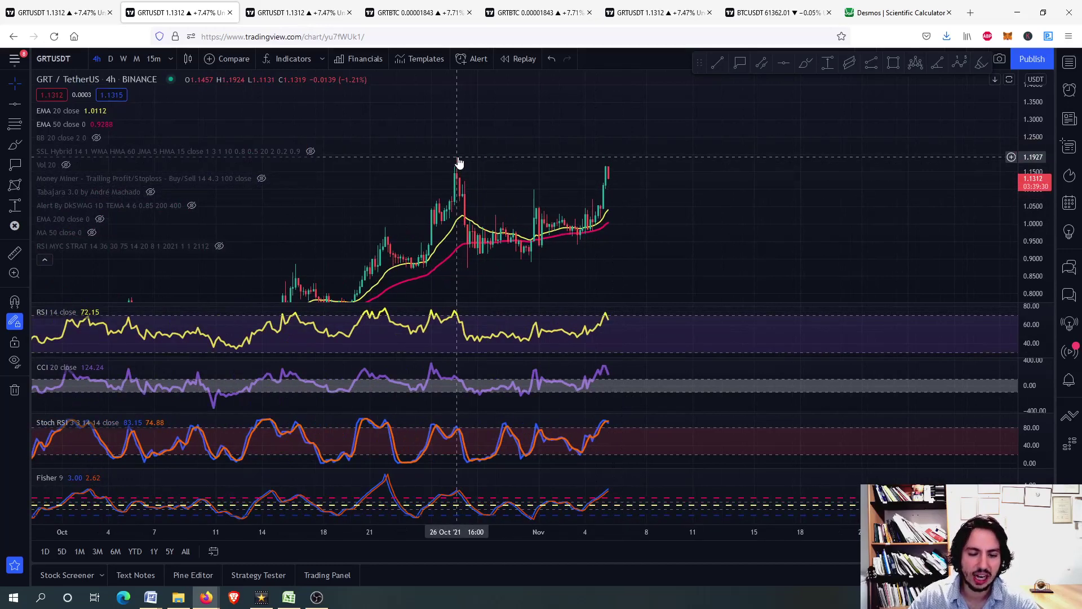
pyautogui.doubleClick(688, 172)
pyautogui.scroll(1, 690, 287)
pyautogui.scroll(1, 690, 288)
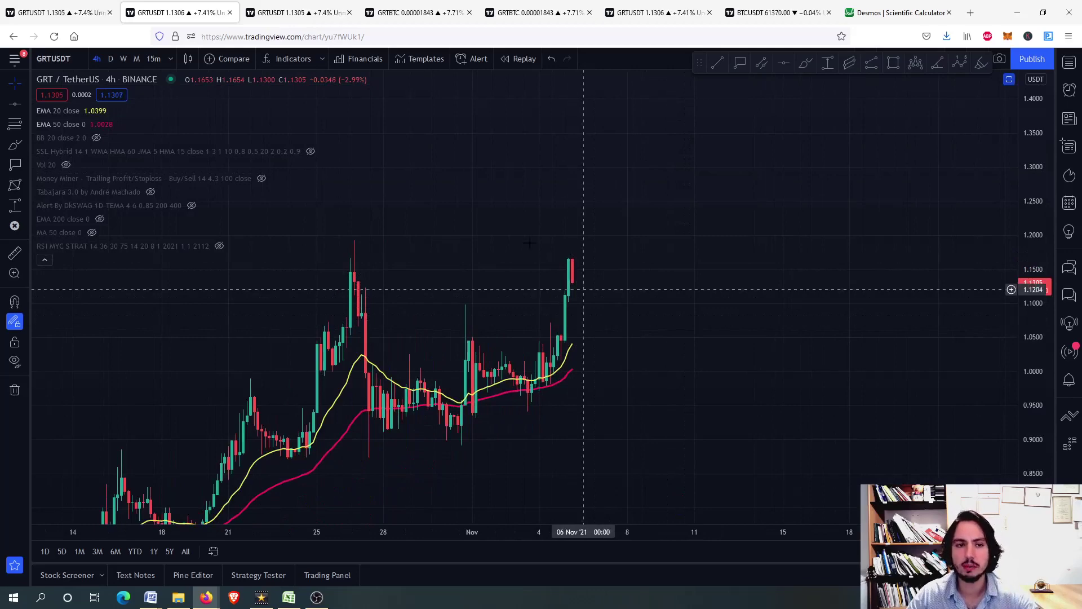
pyautogui.doubleClick(476, 152)
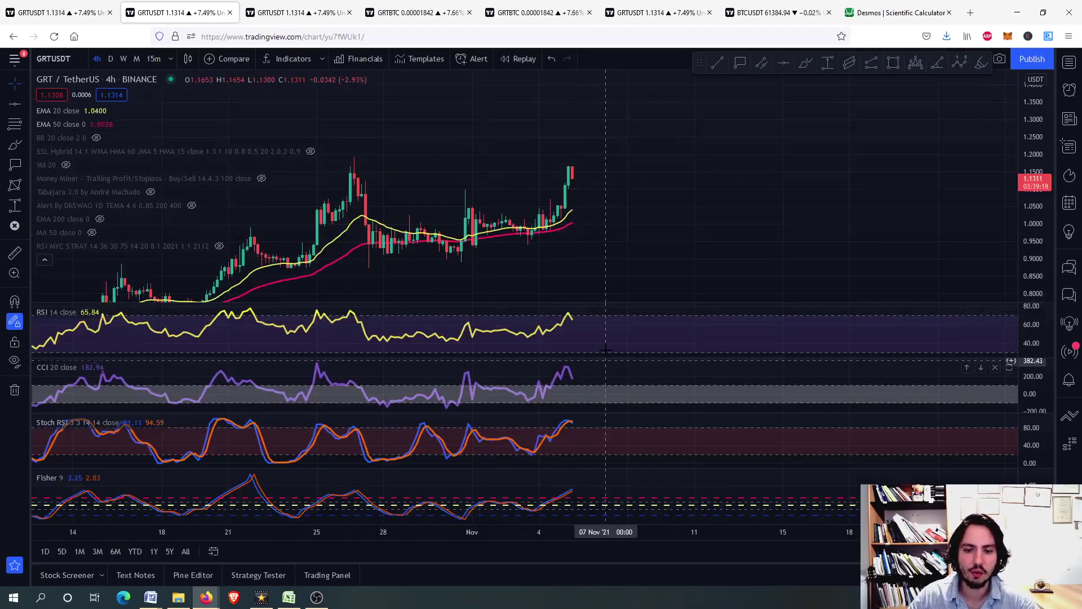
# Switch to the daily GRTUSDT chart and remove all its drawings
pyautogui.click(280, 7)
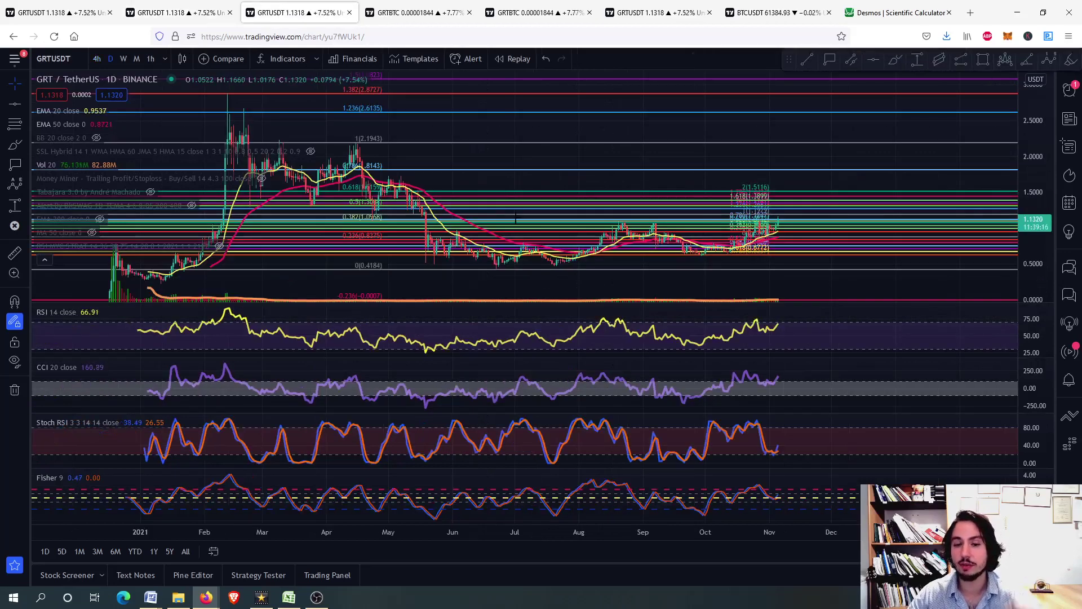
pyautogui.rightClick(604, 172)
pyautogui.click(798, 378)
# Examine the recent turn of the daily Stoch RSI in its enlarged pane and restore the pane layout
pyautogui.scroll(2, 798, 378)
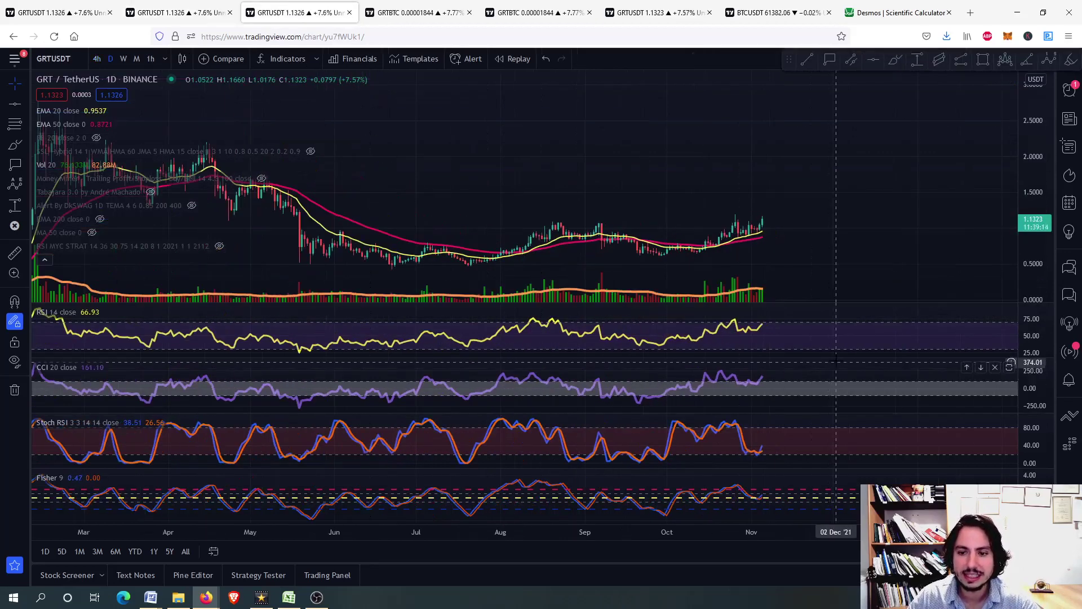
pyautogui.scroll(2, 789, 225)
pyautogui.doubleClick(752, 445)
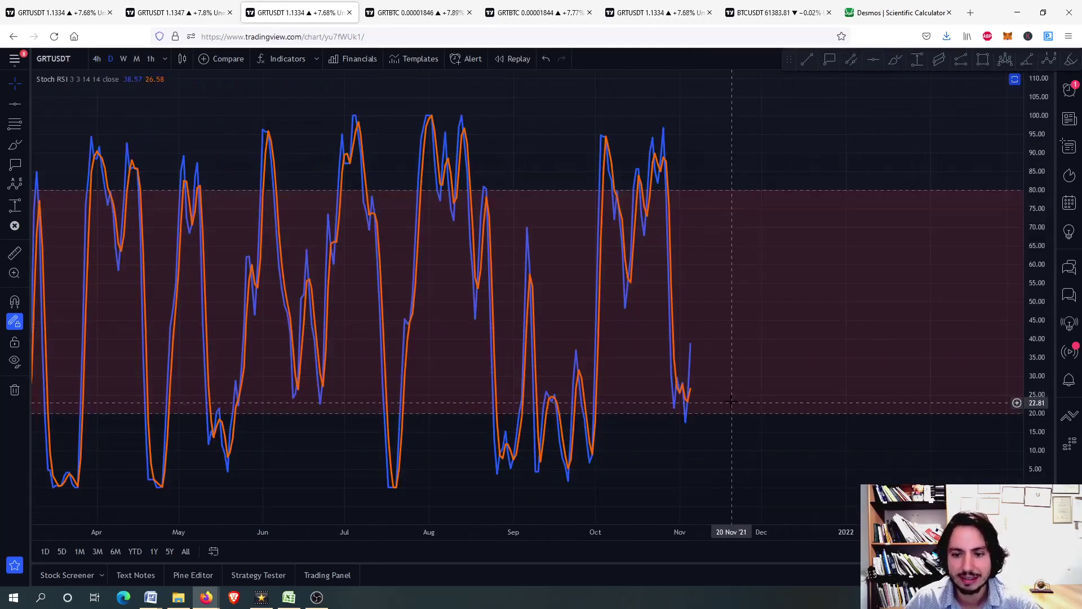
pyautogui.scroll(4, 724, 355)
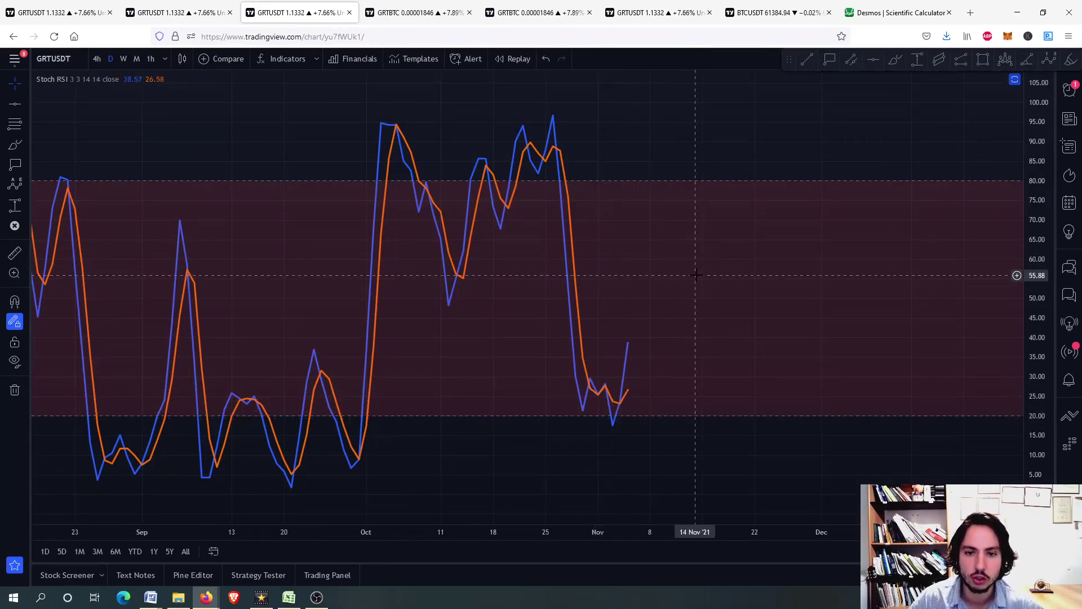
pyautogui.doubleClick(674, 337)
# Examine the daily RSI and CCI panes in turn at full size, restoring the pane layout after each
pyautogui.doubleClick(673, 337)
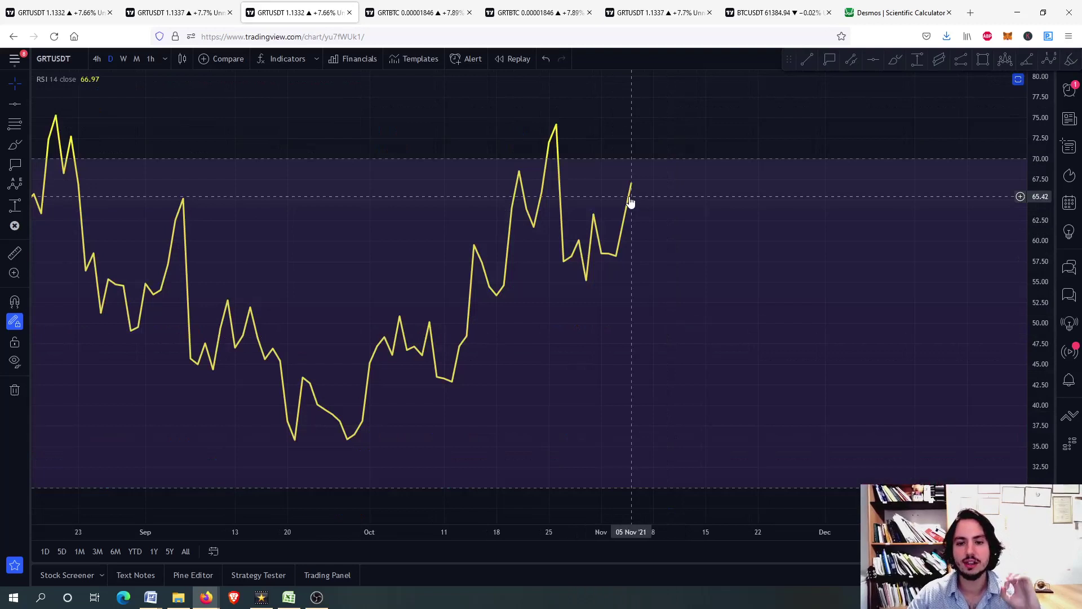
pyautogui.doubleClick(673, 299)
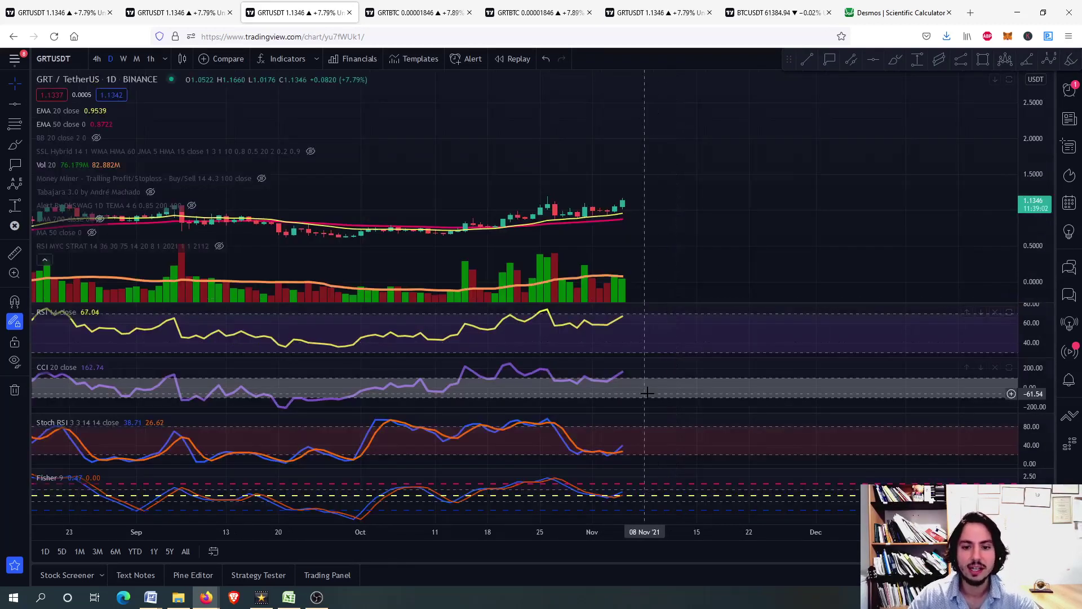
pyautogui.doubleClick(648, 385)
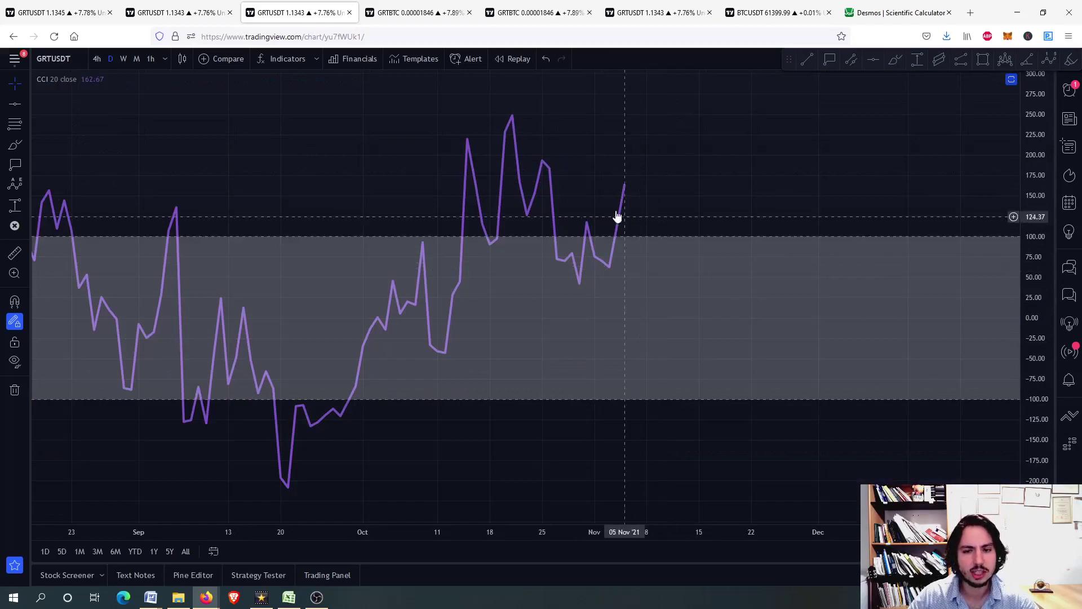
pyautogui.doubleClick(686, 312)
# Examine the daily price candles, moving averages and volume in the enlarged price pane, and restore all panes
pyautogui.doubleClick(680, 250)
pyautogui.scroll(-5, 681, 250)
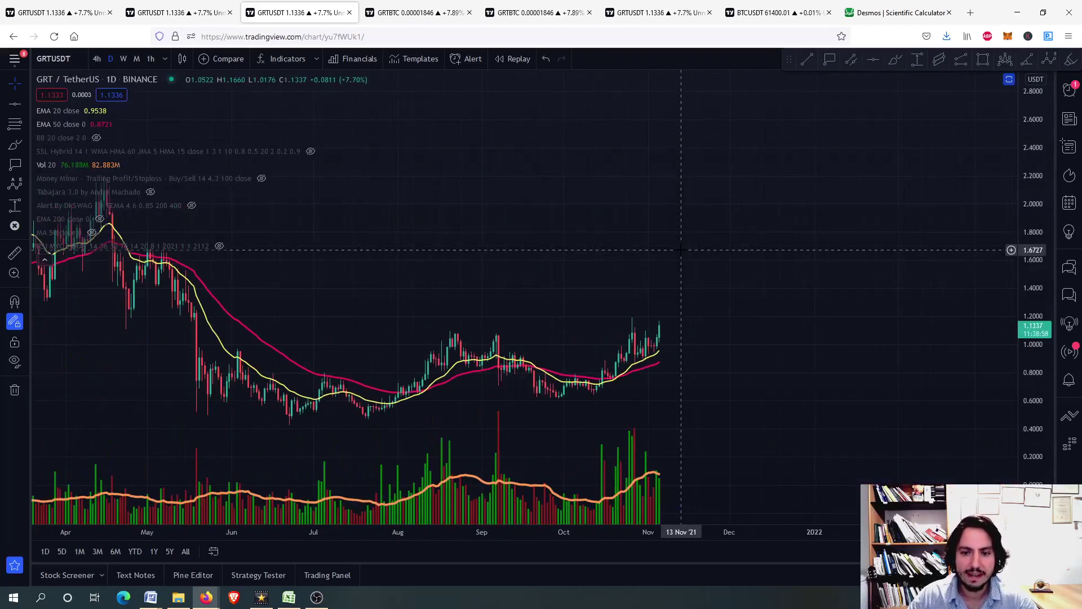
pyautogui.scroll(3, 661, 340)
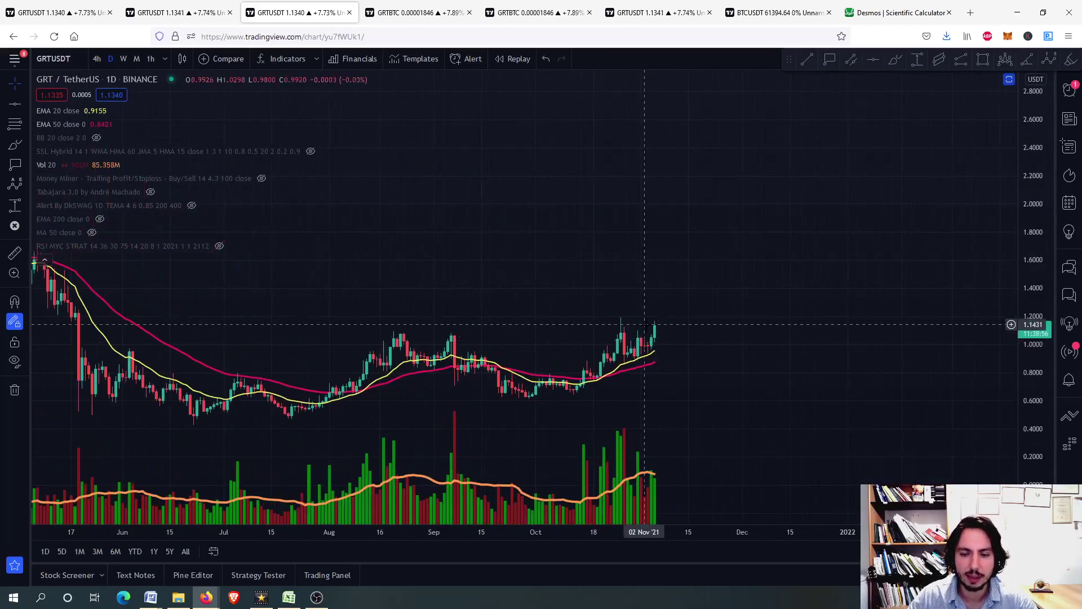
pyautogui.doubleClick(682, 355)
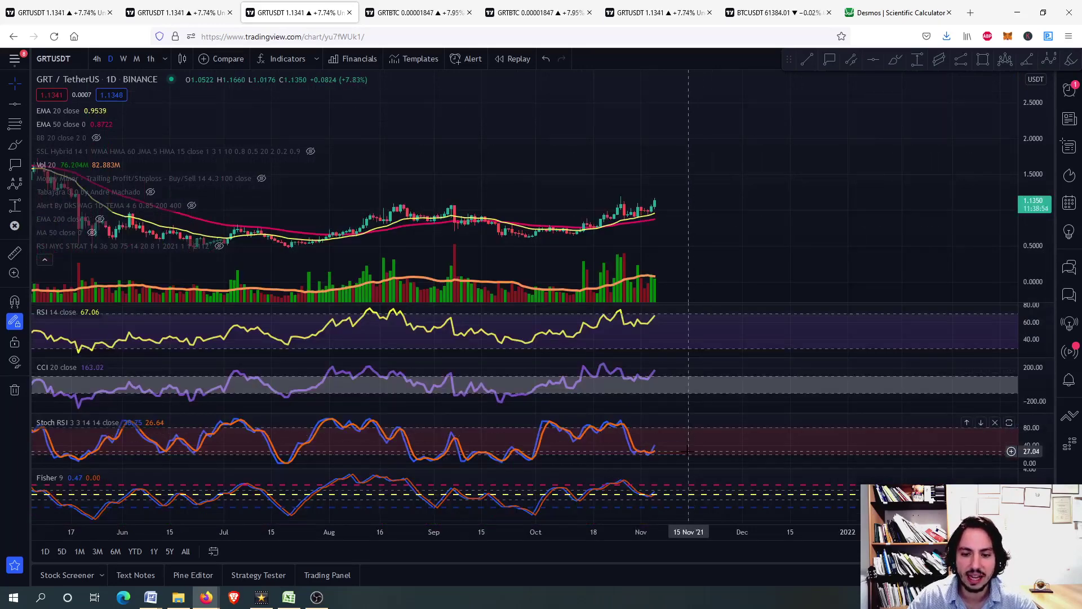
# Examine the daily Fisher lines around the zero level in the enlarged pane and restore the pane layout
pyautogui.doubleClick(676, 479)
pyautogui.scroll(5, 667, 300)
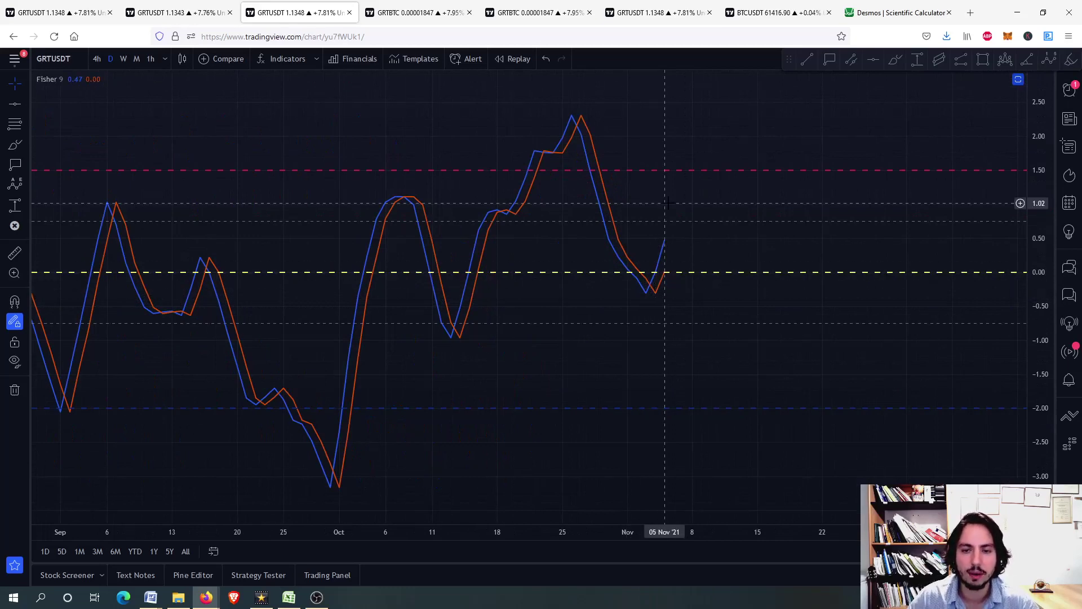
pyautogui.scroll(-3, 669, 204)
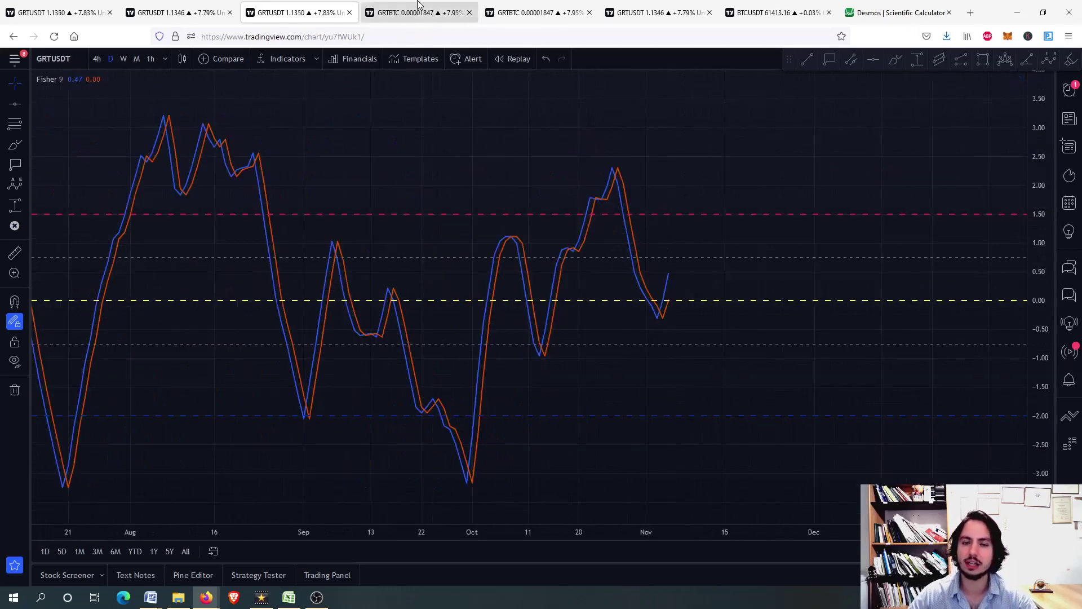
pyautogui.doubleClick(382, 150)
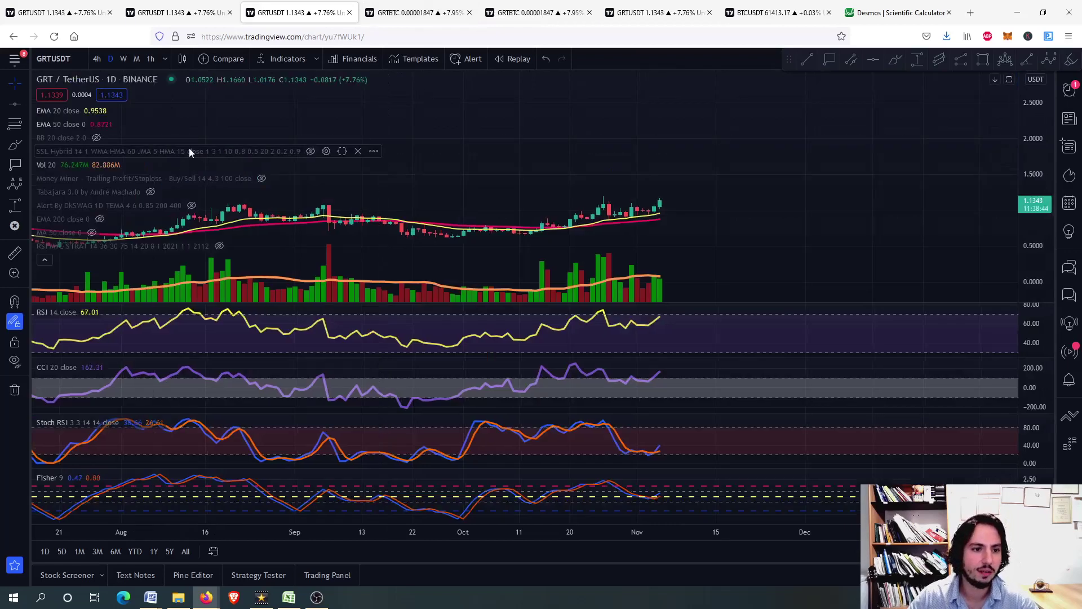
# Show the SSL Hybrid indicator on the daily GRTUSDT chart and inspect its recent signals in the enlarged price pane
pyautogui.click(310, 151)
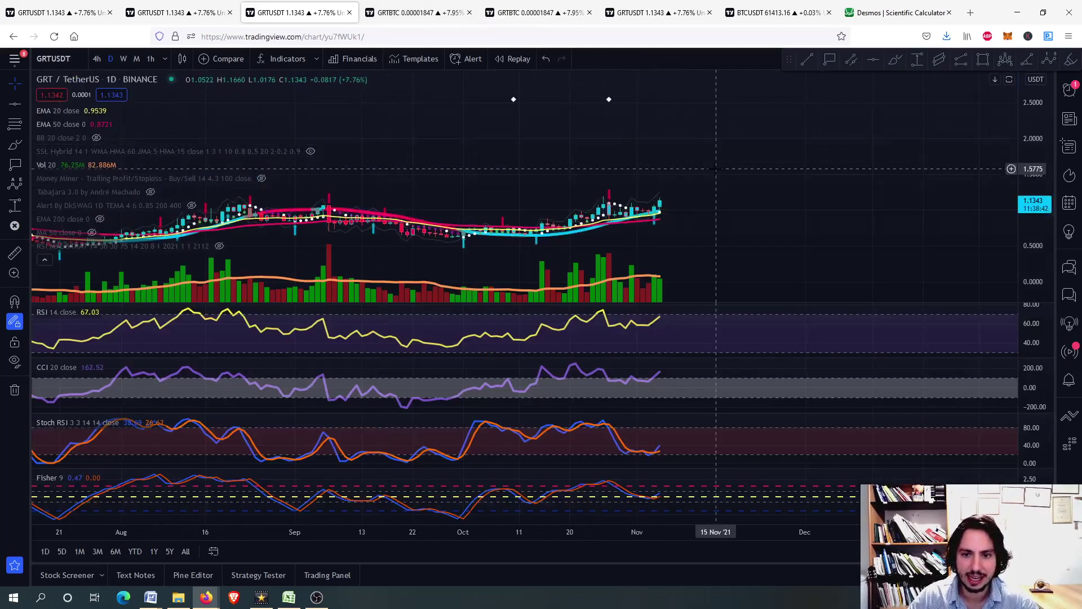
pyautogui.doubleClick(716, 169)
pyautogui.scroll(3, 657, 346)
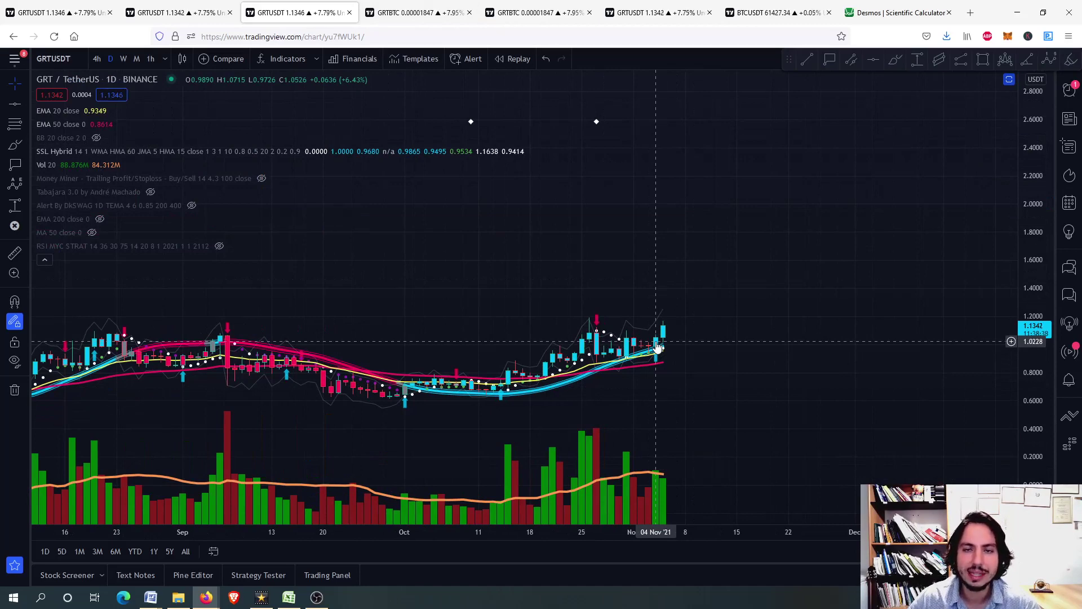
pyautogui.scroll(-4, 657, 347)
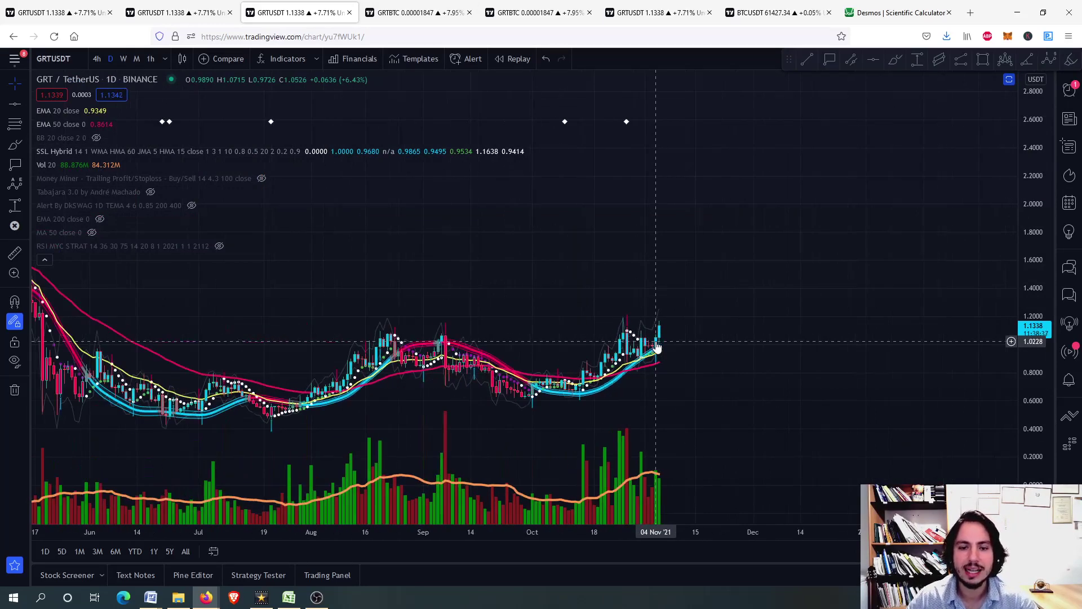
# Switch to the GRTBTC 4-hour chart and examine the recent price against the Fibonacci levels
pyautogui.click(438, 4)
pyautogui.scroll(3, 557, 168)
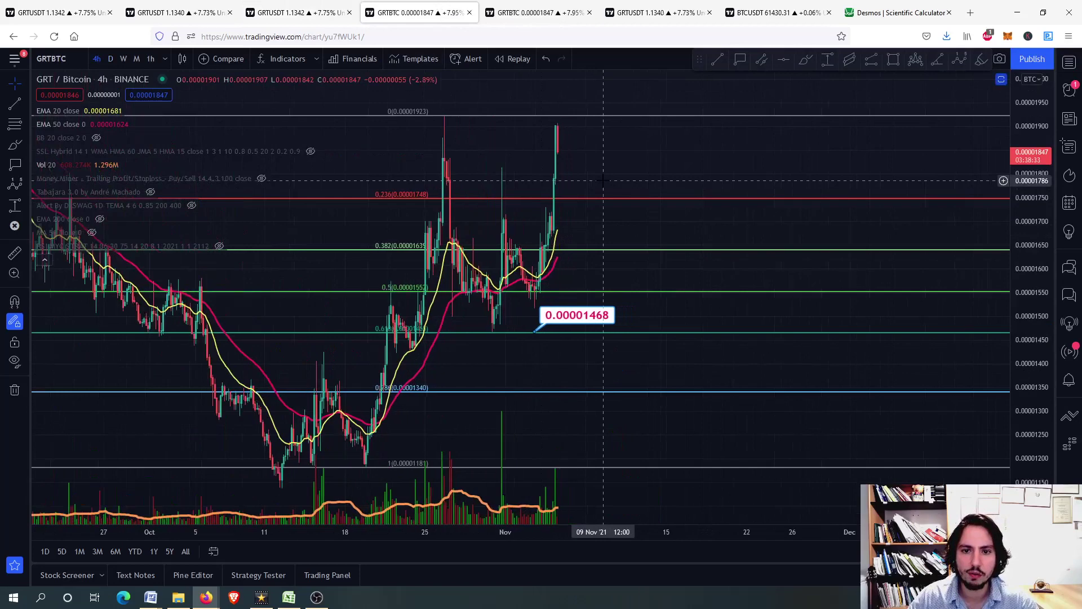
pyautogui.moveTo(601, 155); pyautogui.dragTo(601, 184)
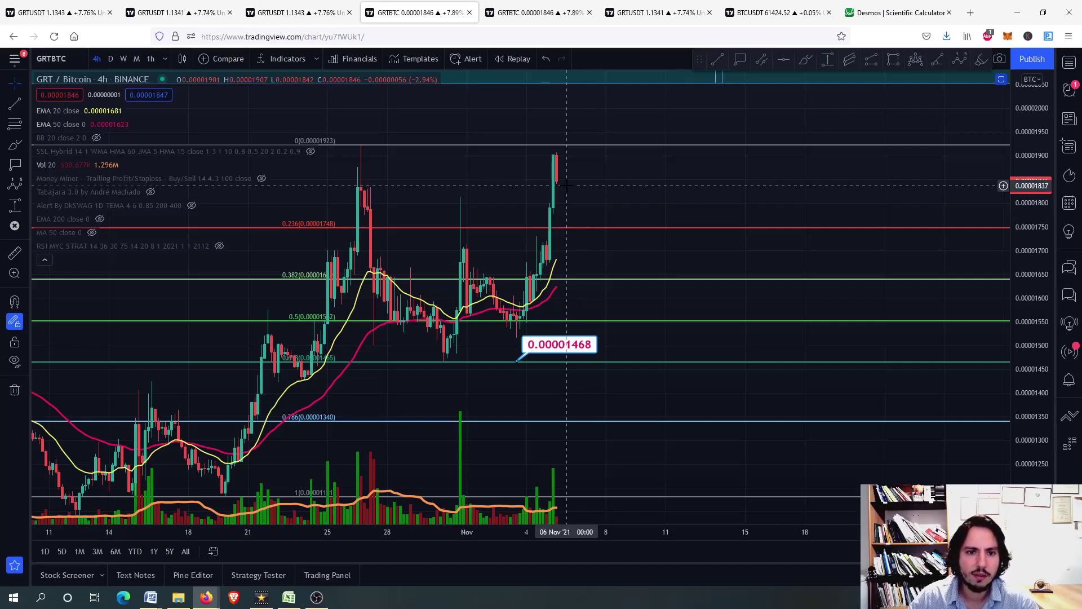
# Draw a horizontal line at about 0.00001835 on the 4-hour GRTBTC chart and add price labels at about 0.00001831 and 0.00001784
pyautogui.scroll(-3, 507, 186)
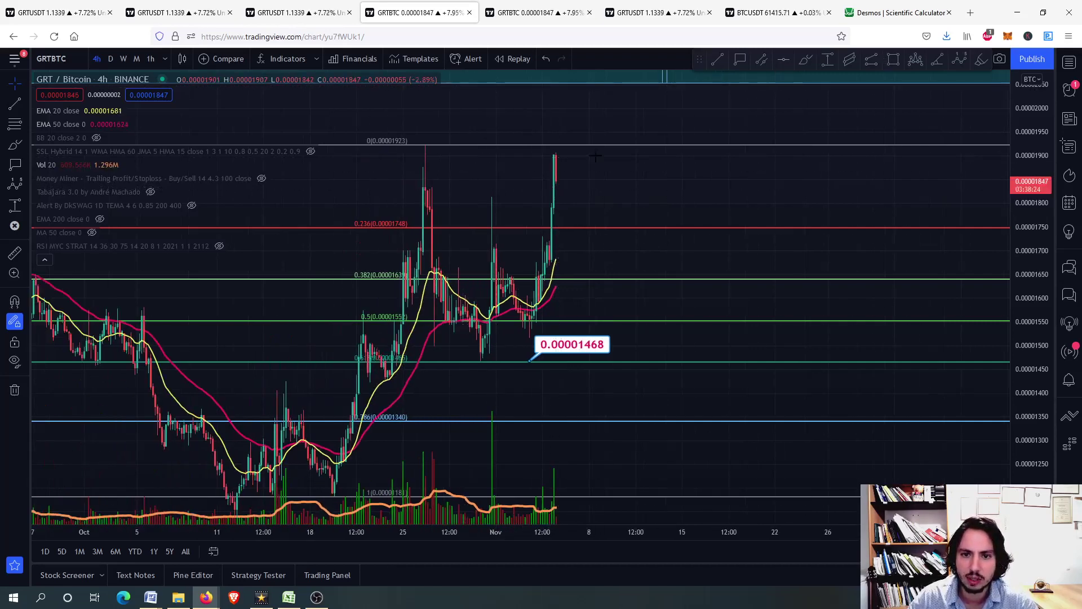
pyautogui.click(489, 187)
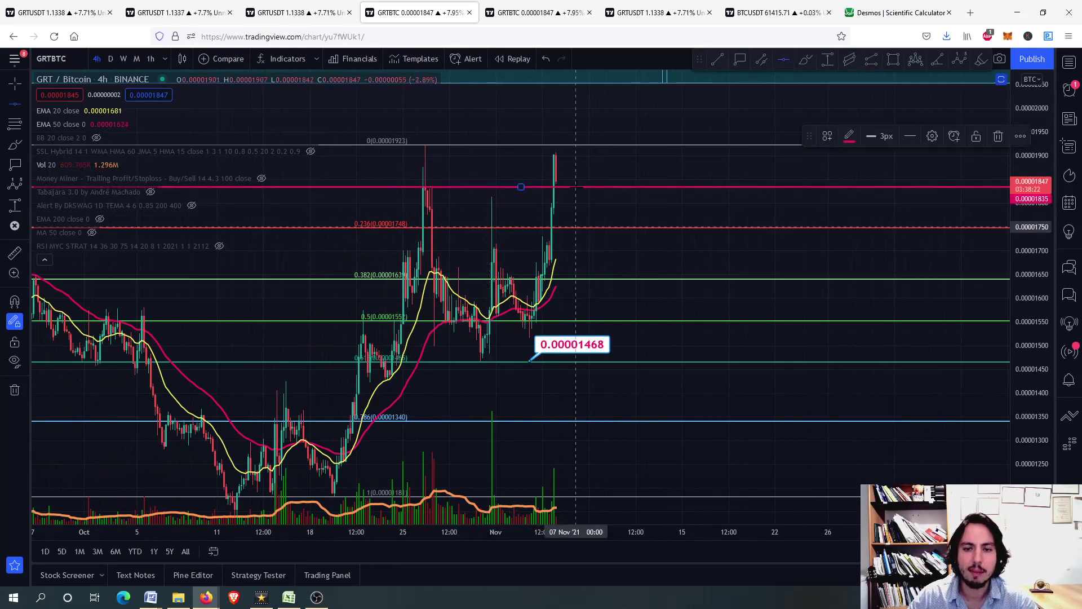
pyautogui.click(740, 60)
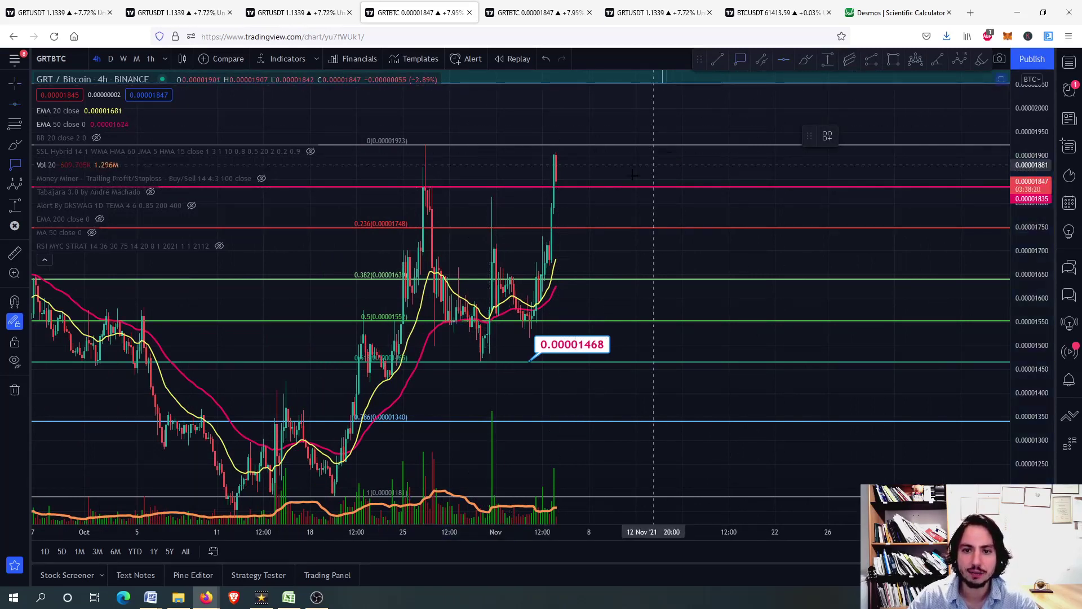
pyautogui.click(598, 188)
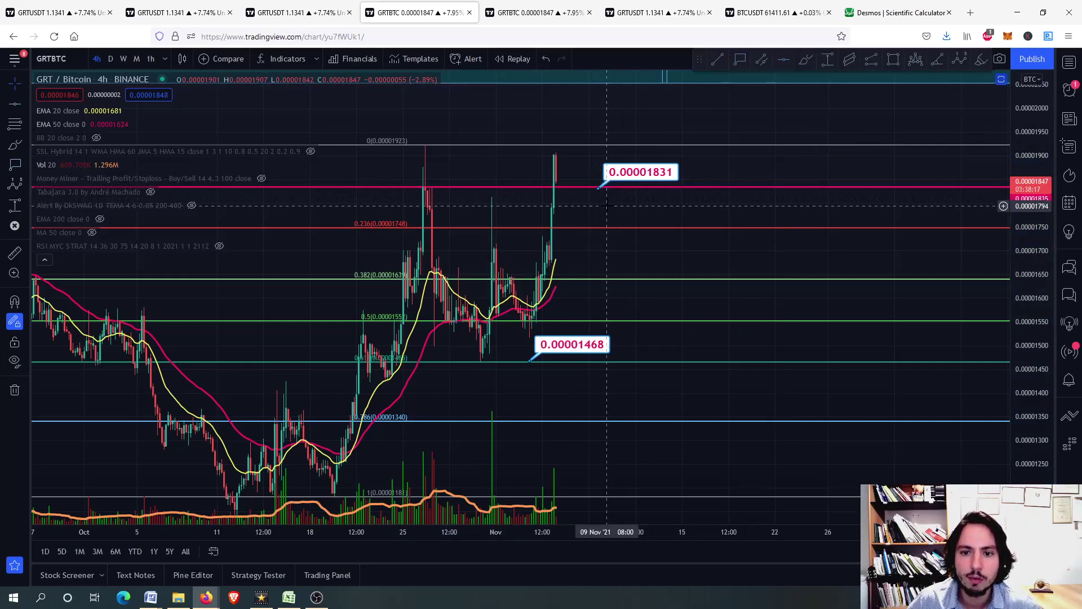
pyautogui.moveTo(636, 178); pyautogui.dragTo(637, 206)
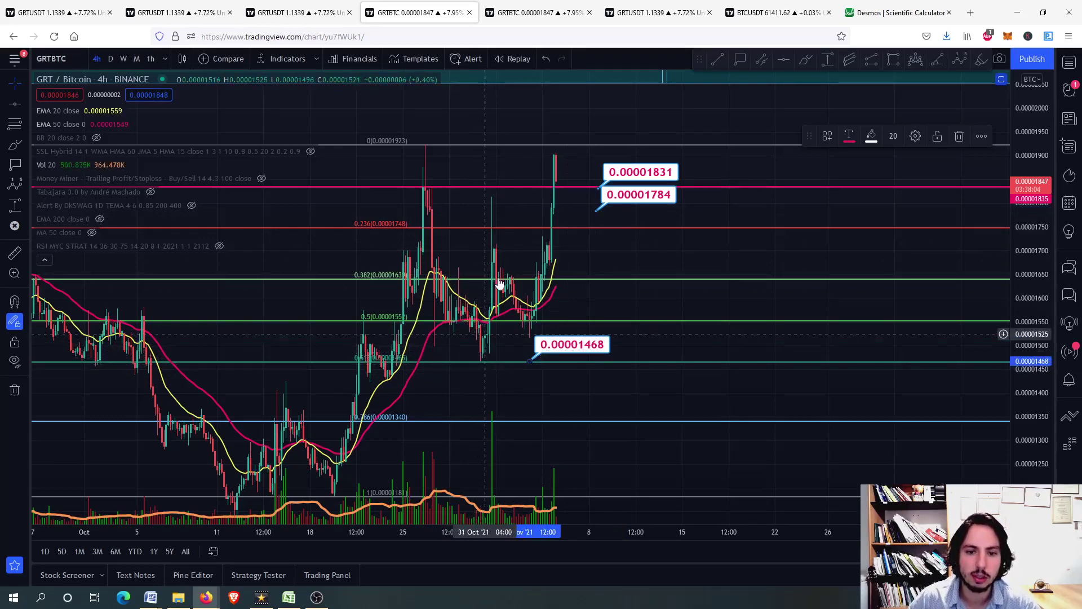
# Examine the 4-hour GRTBTC RSI against the overbought level in the enlarged pane and restore all panes
pyautogui.doubleClick(666, 252)
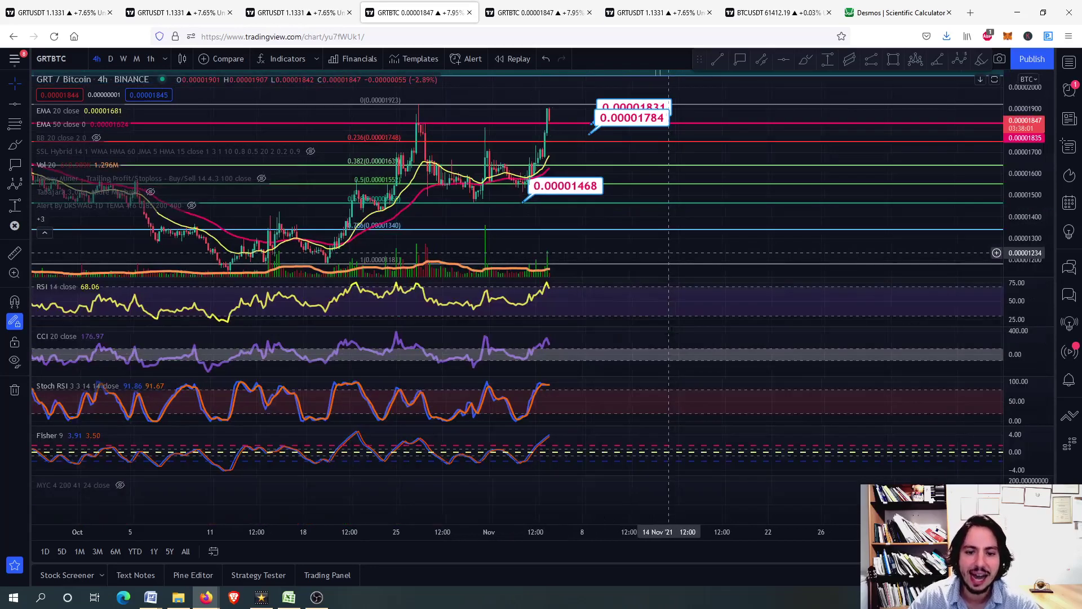
pyautogui.doubleClick(598, 302)
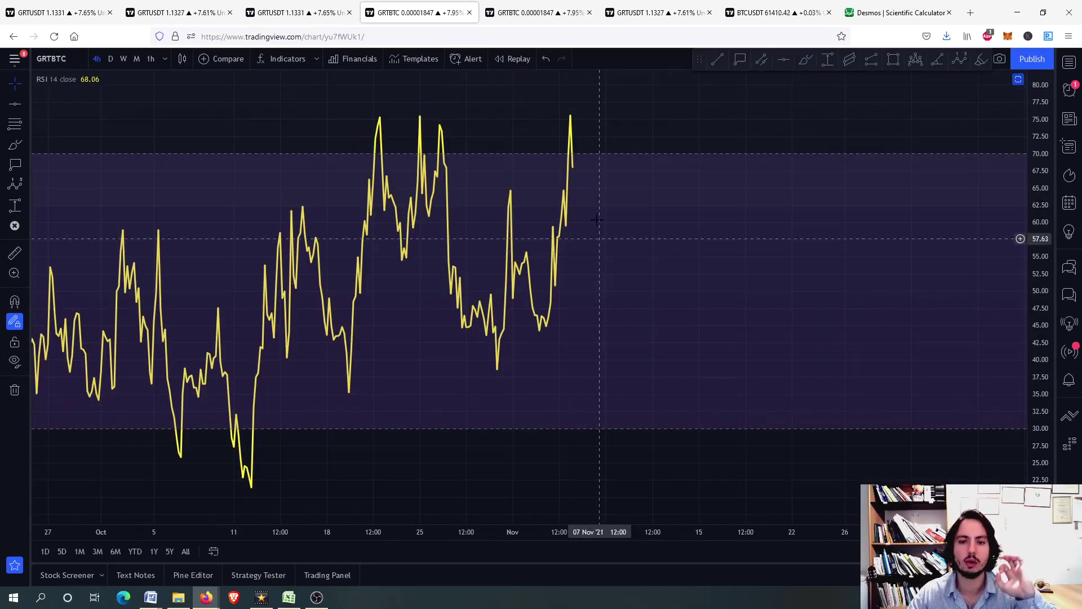
pyautogui.scroll(4, 599, 239)
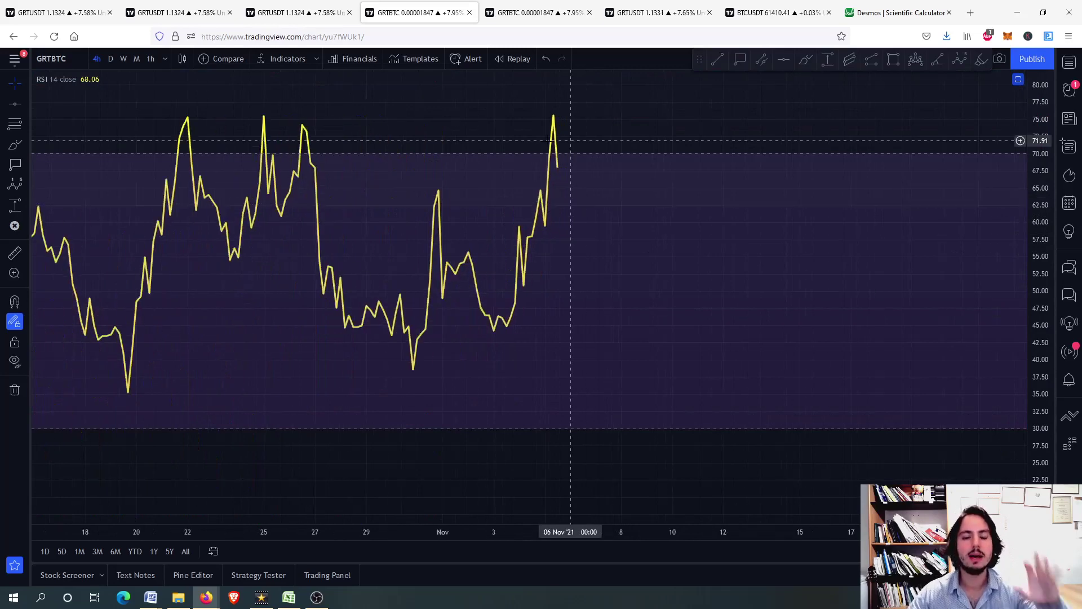
pyautogui.doubleClick(605, 252)
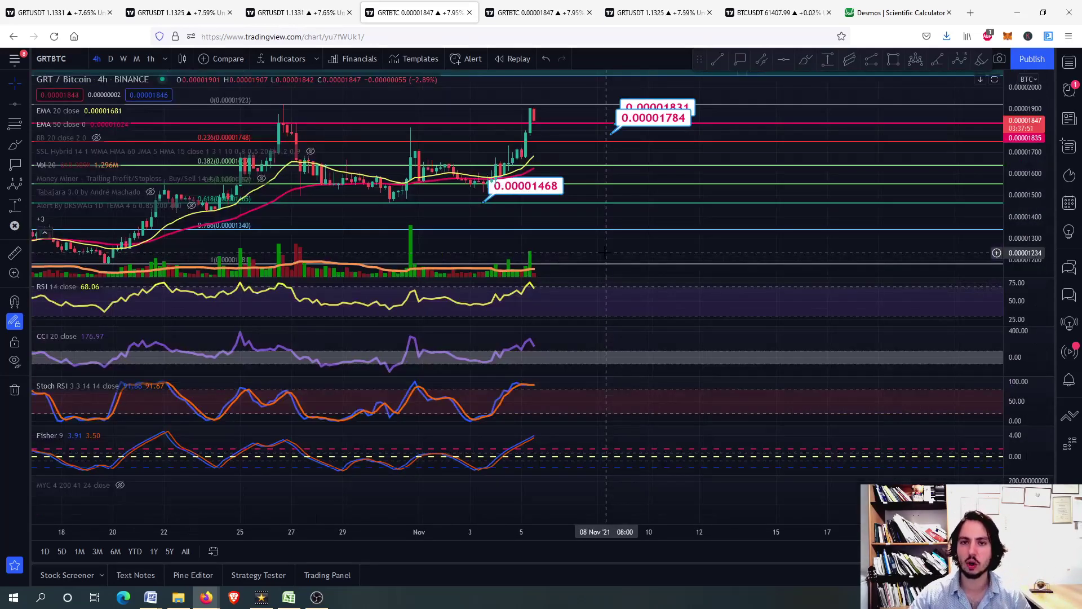
# Switch to the daily GRTBTC chart and examine the Stoch RSI in its enlarged pane
pyautogui.hotkey('ctrl', 'Tab')
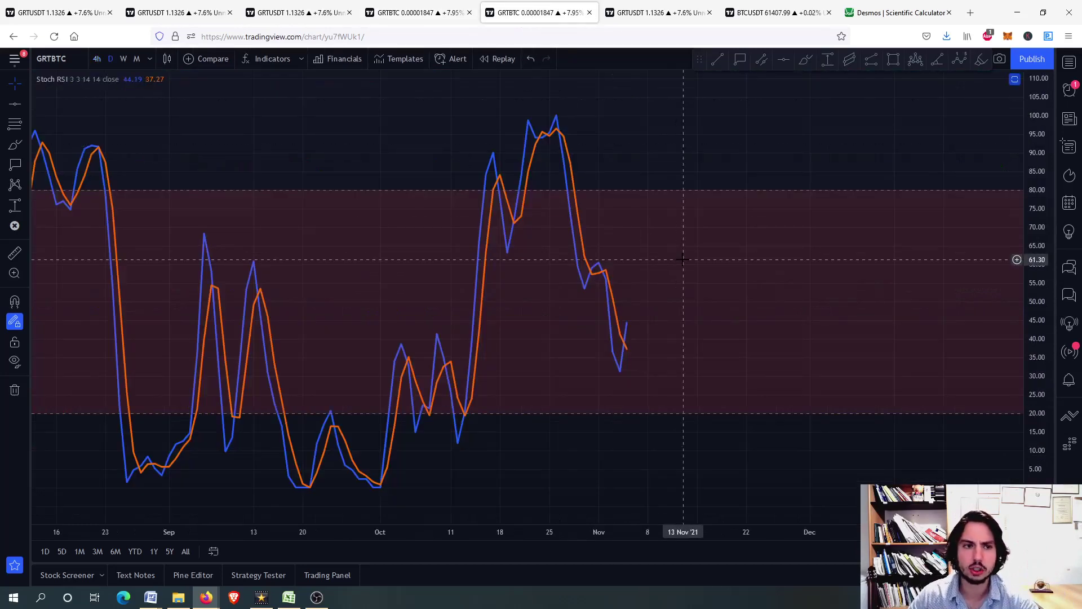
pyautogui.doubleClick(682, 259)
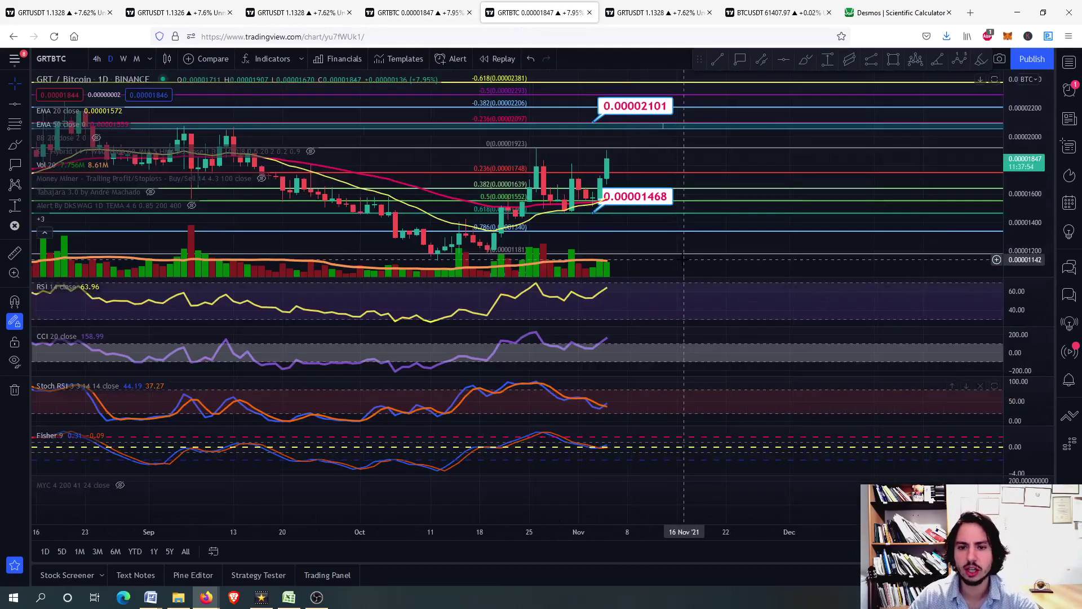
pyautogui.doubleClick(647, 396)
# Draw a small smiley face with the Brush beneath the late-October Stoch RSI peak and restore all panes
pyautogui.click(805, 59)
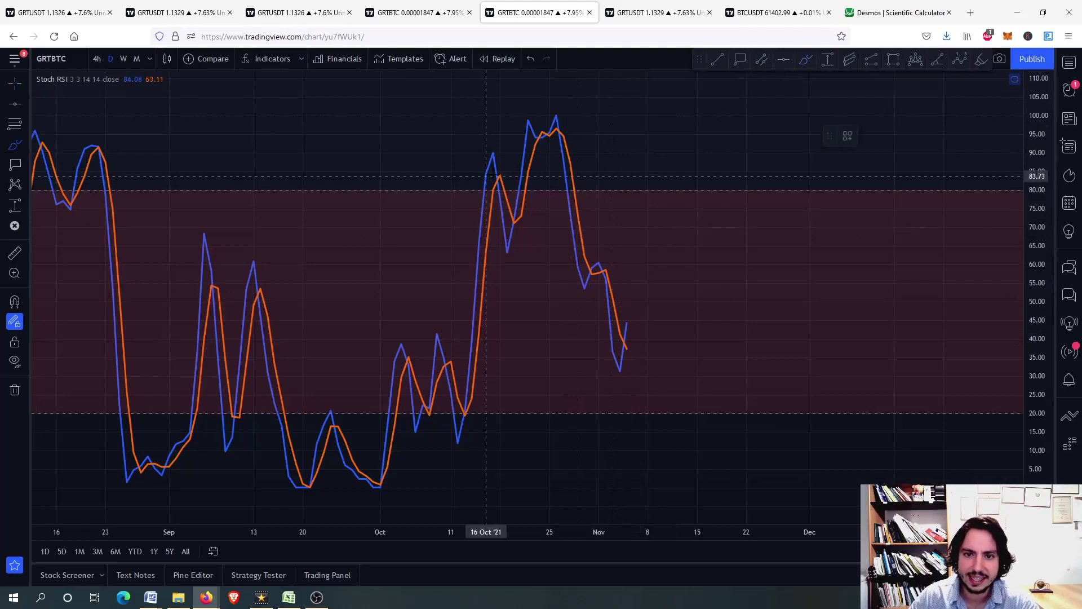
pyautogui.click(536, 154)
pyautogui.click(556, 151)
pyautogui.moveTo(537, 164); pyautogui.dragTo(556, 164)
pyautogui.press('Escape')
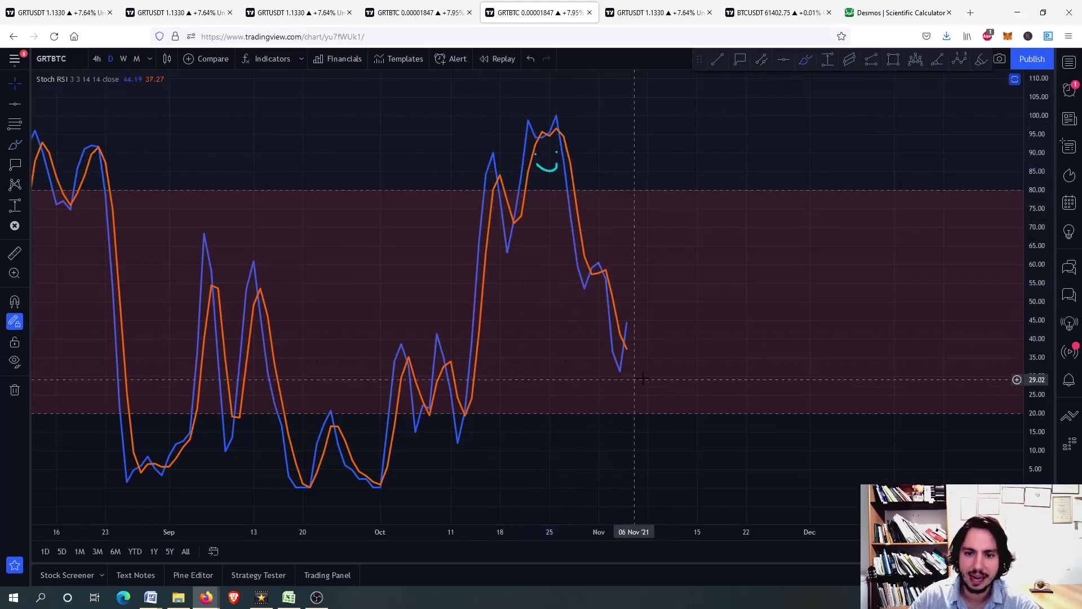
pyautogui.scroll(2, 620, 338)
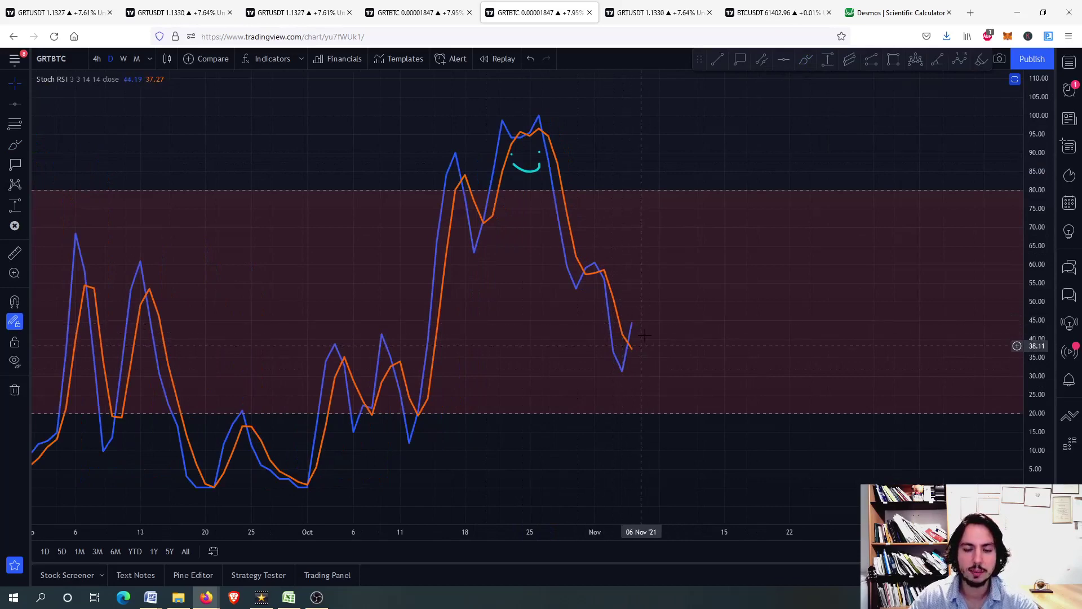
pyautogui.doubleClick(712, 325)
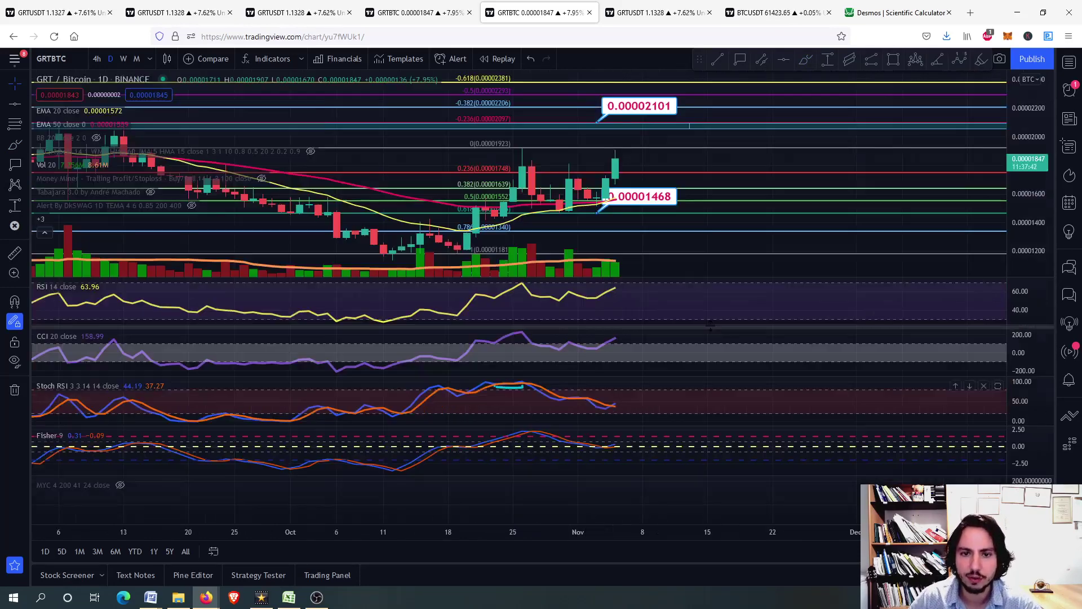
# Examine the daily GRTBTC candles against the Fibonacci levels in the enlarged price pane and restore the layout
pyautogui.doubleClick(660, 272)
pyautogui.scroll(-2, 643, 237)
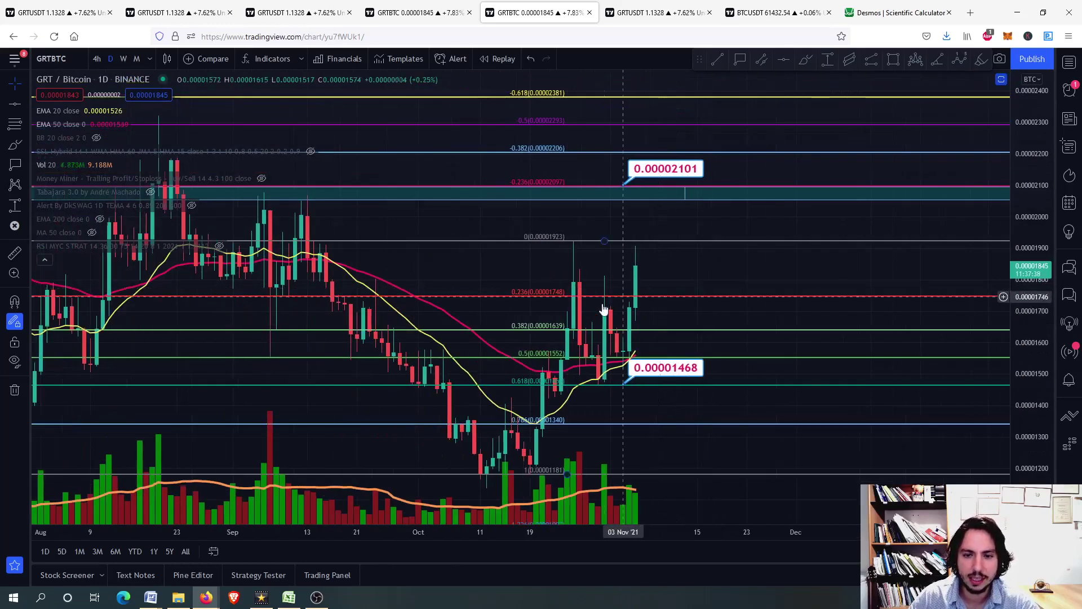
pyautogui.doubleClick(761, 282)
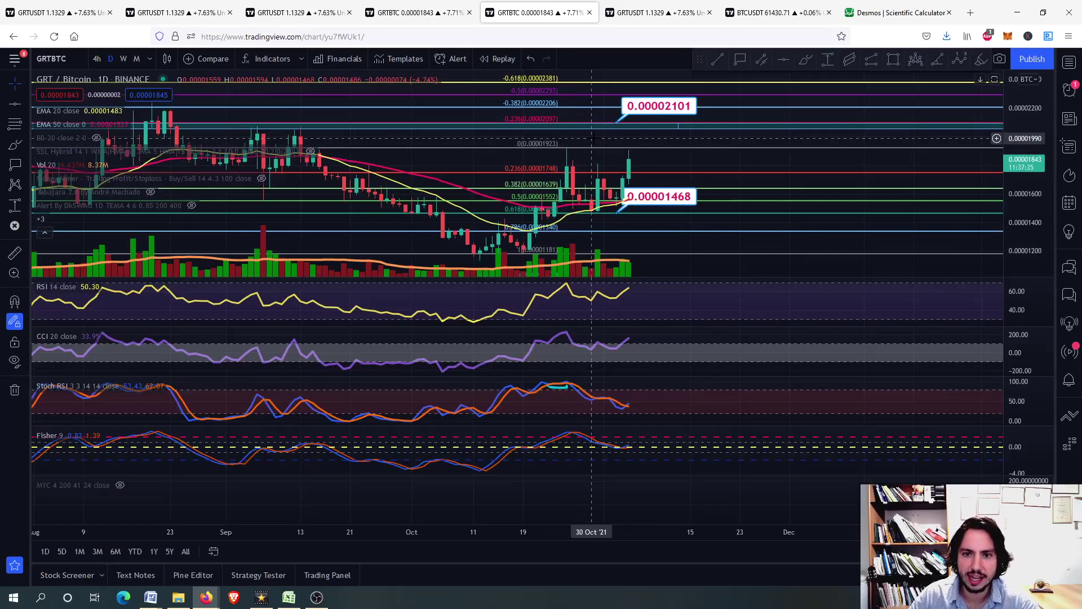
# Move the 0.00002101 price label along its level to 6 November in the enlarged daily price pane
pyautogui.doubleClick(637, 201)
pyautogui.scroll(1, 631, 214)
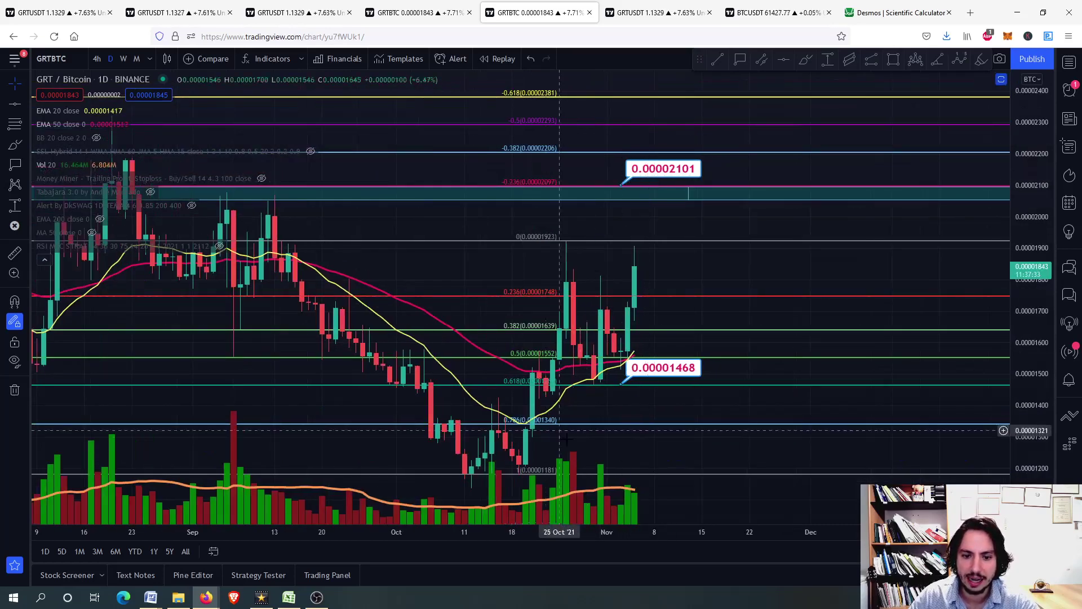
pyautogui.moveTo(664, 174); pyautogui.dragTo(668, 170)
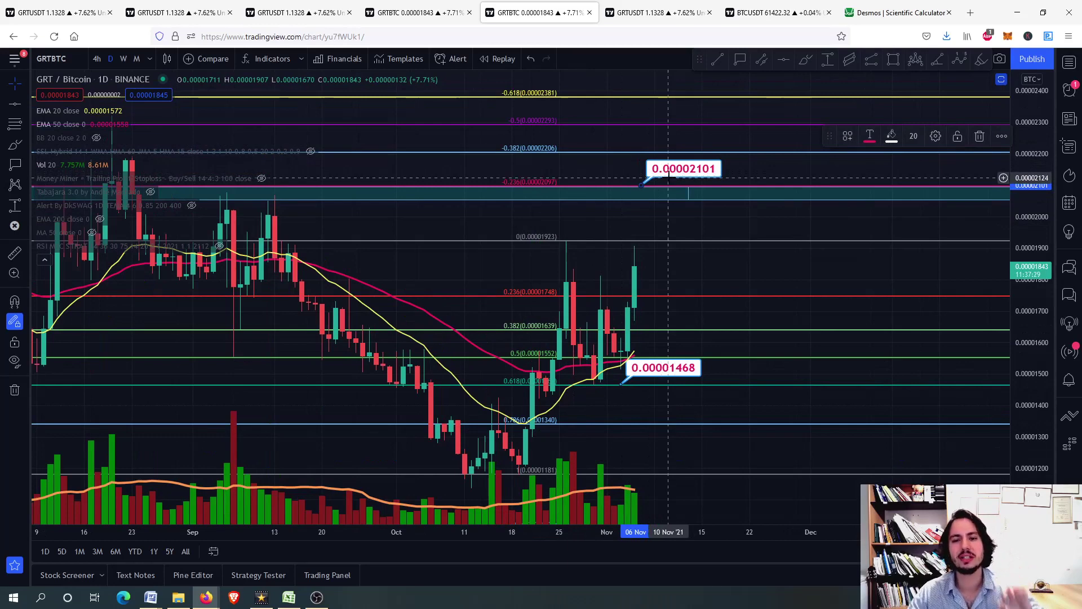
# Restore all panes, examine the daily GRTBTC RSI in its enlarged pane, and return to the full layout
pyautogui.doubleClick(736, 283)
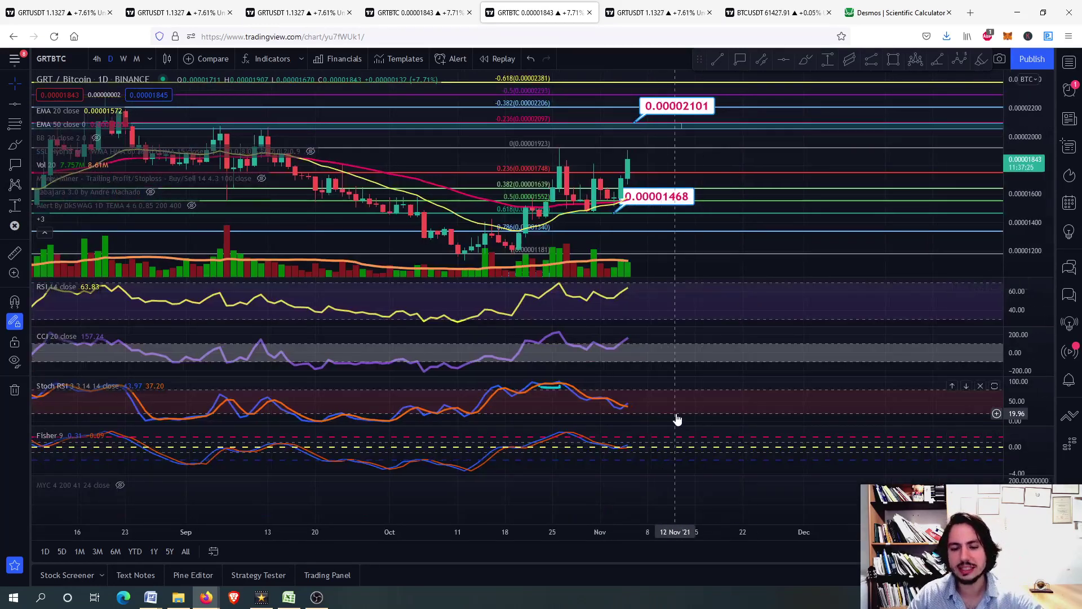
pyautogui.doubleClick(665, 302)
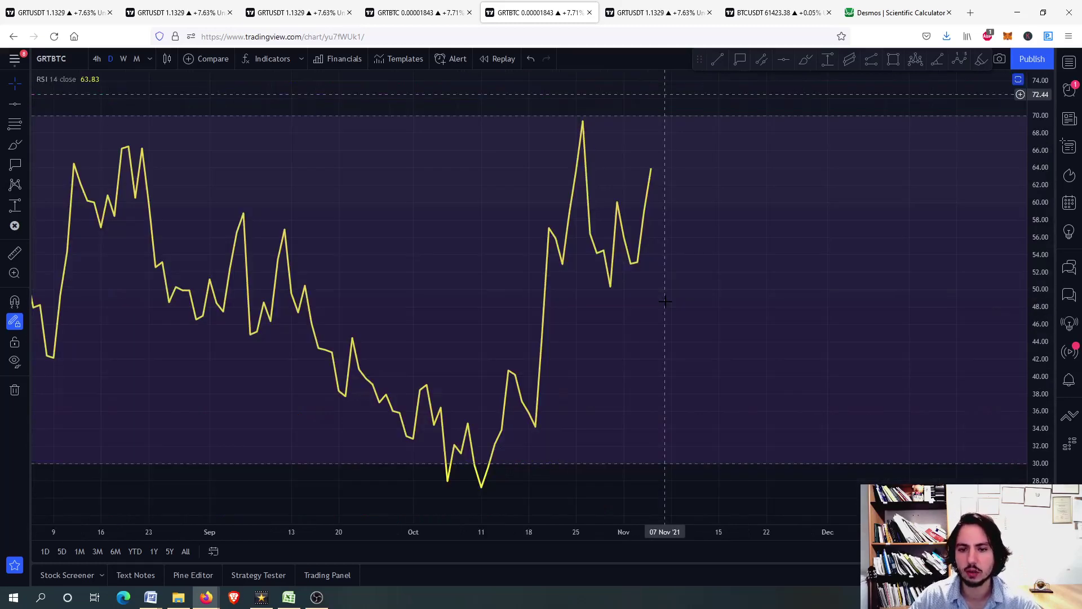
pyautogui.doubleClick(697, 250)
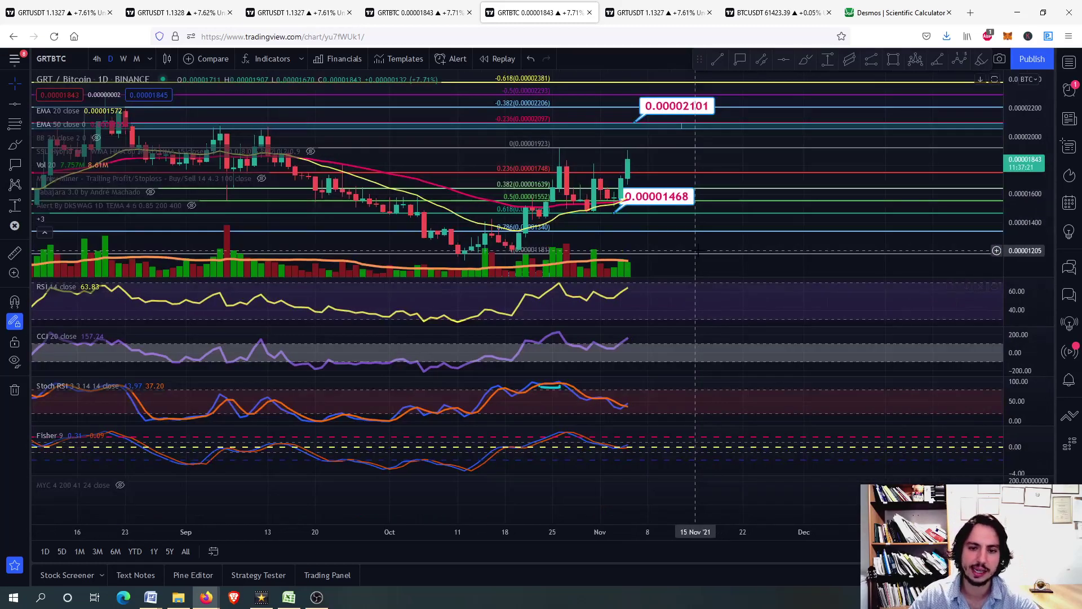
# Switch to the 4-hour GRTUSDT chart and place a price label at about 1.1259 on the 0.786 Fibonacci level
pyautogui.click(659, 13)
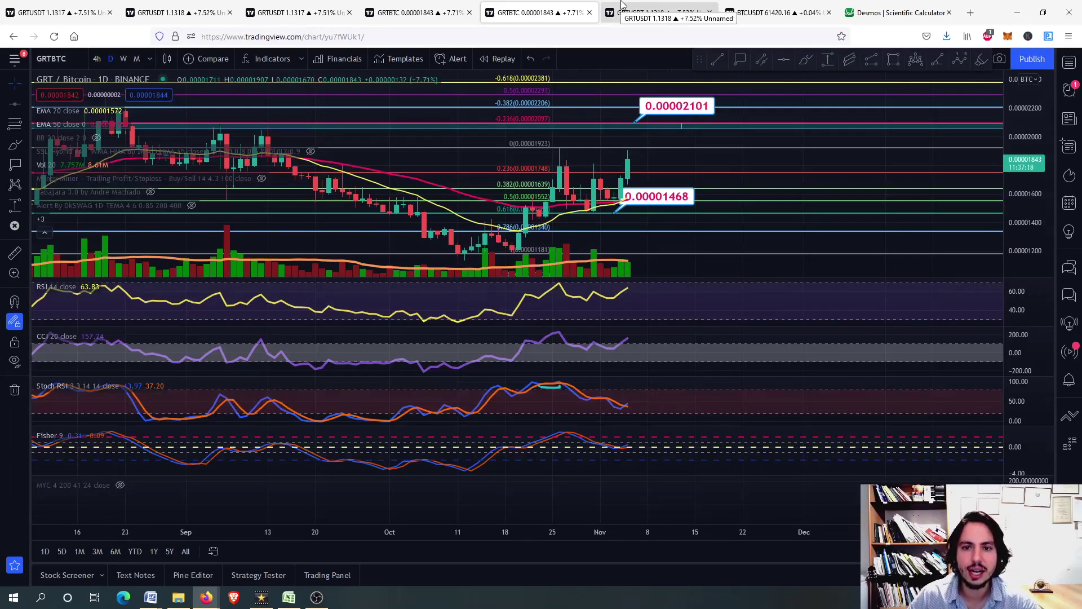
pyautogui.scroll(3, 596, 180)
pyautogui.moveTo(590, 186); pyautogui.dragTo(587, 241)
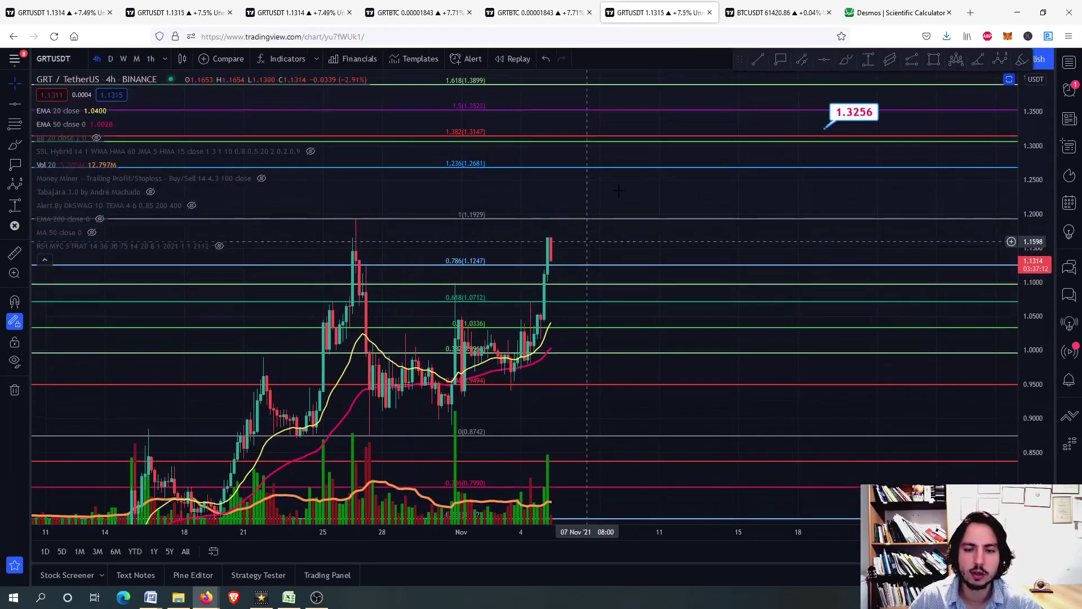
pyautogui.click(783, 63)
pyautogui.click(620, 264)
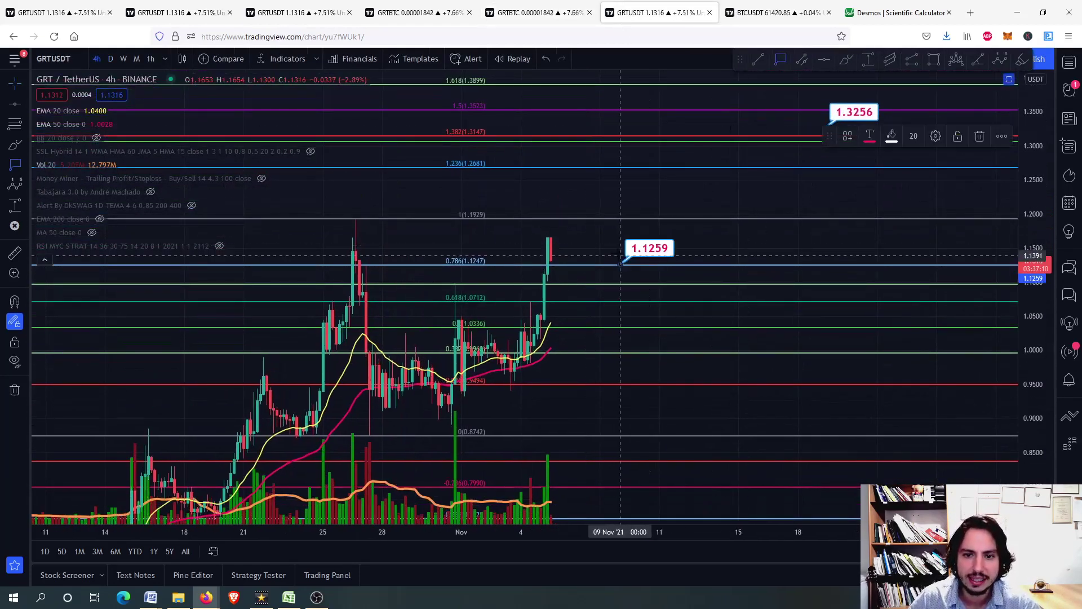
# Move the 1.3256 price label to about 1.2602, copy the 1.1259 label to 1.0977, and delete the extra 1.2321 copy
pyautogui.click(849, 121)
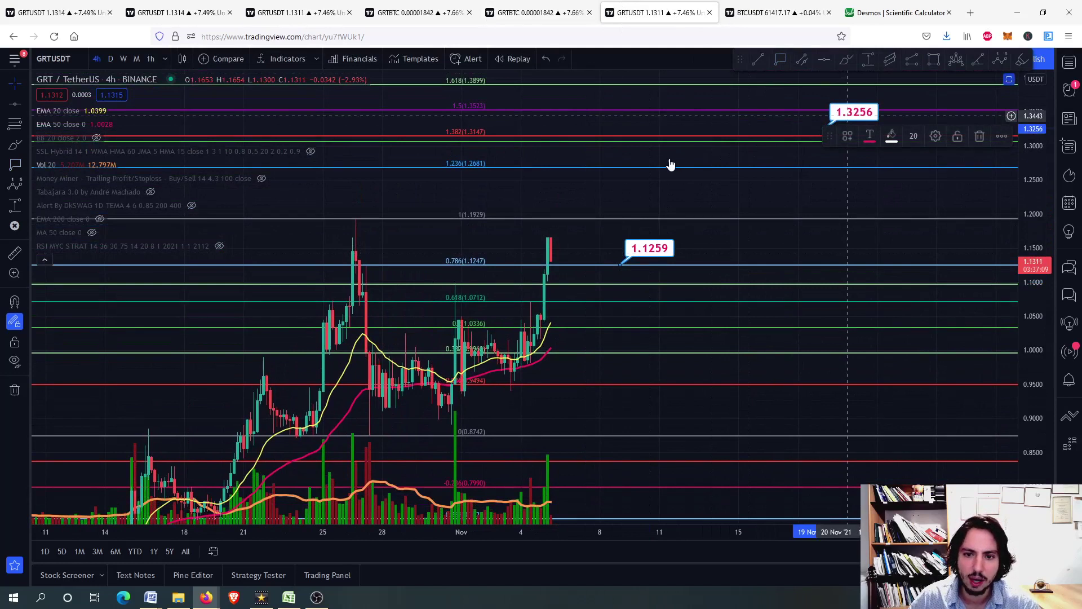
pyautogui.moveTo(847, 116); pyautogui.dragTo(645, 160)
pyautogui.keyDown('ctrl'); pyautogui.click(652, 250); pyautogui.keyUp('ctrl')
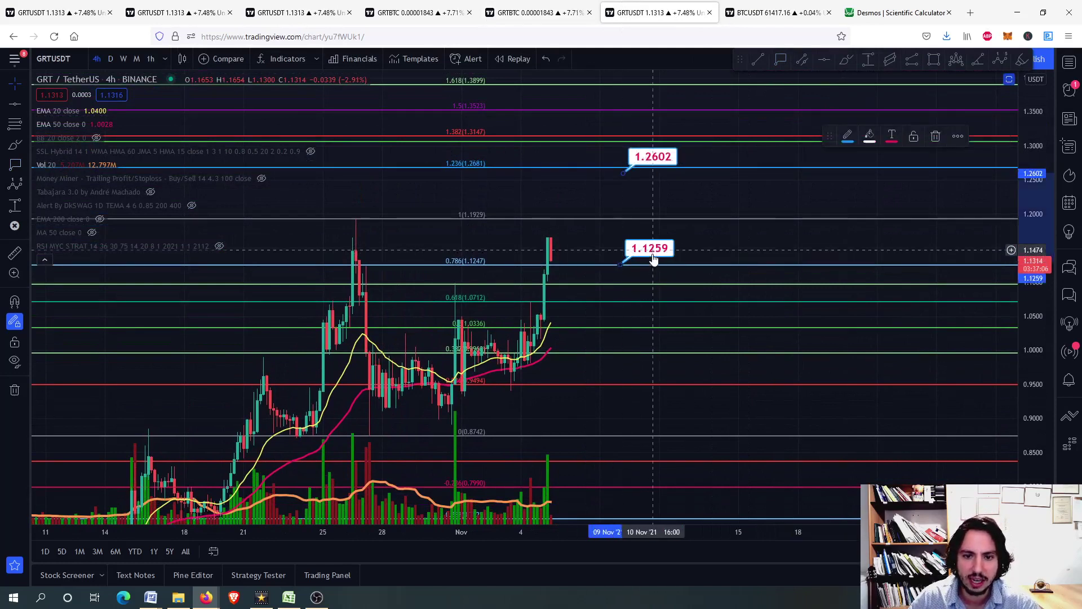
pyautogui.moveTo(654, 260); pyautogui.dragTo(654, 280)
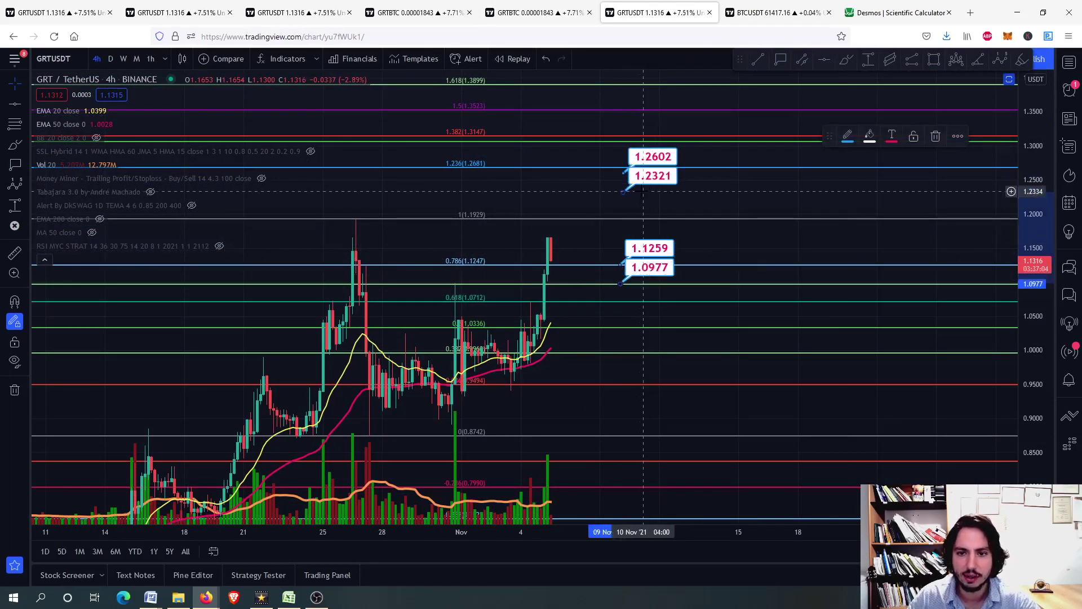
pyautogui.press('Delete')
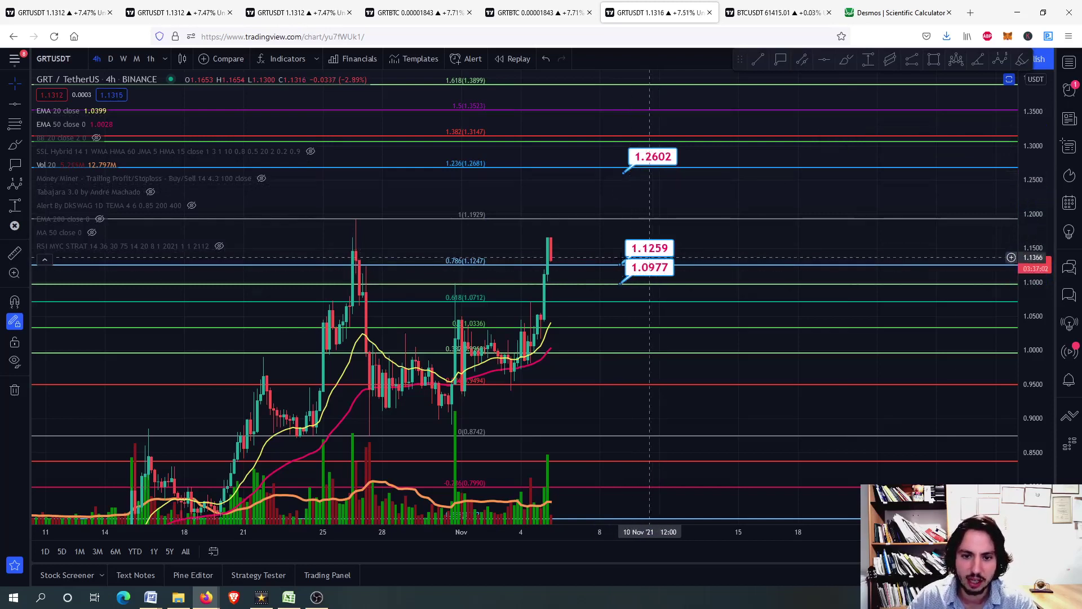
# Move the 1.2602 price label up to about 1.2693 on the 1.236 Fibonacci level
pyautogui.moveTo(650, 165)
pyautogui.mouseDown()
pyautogui.moveTo(648, 144)
pyautogui.moveTo(648, 154)
pyautogui.mouseUp()
pyautogui.click(536, 260)
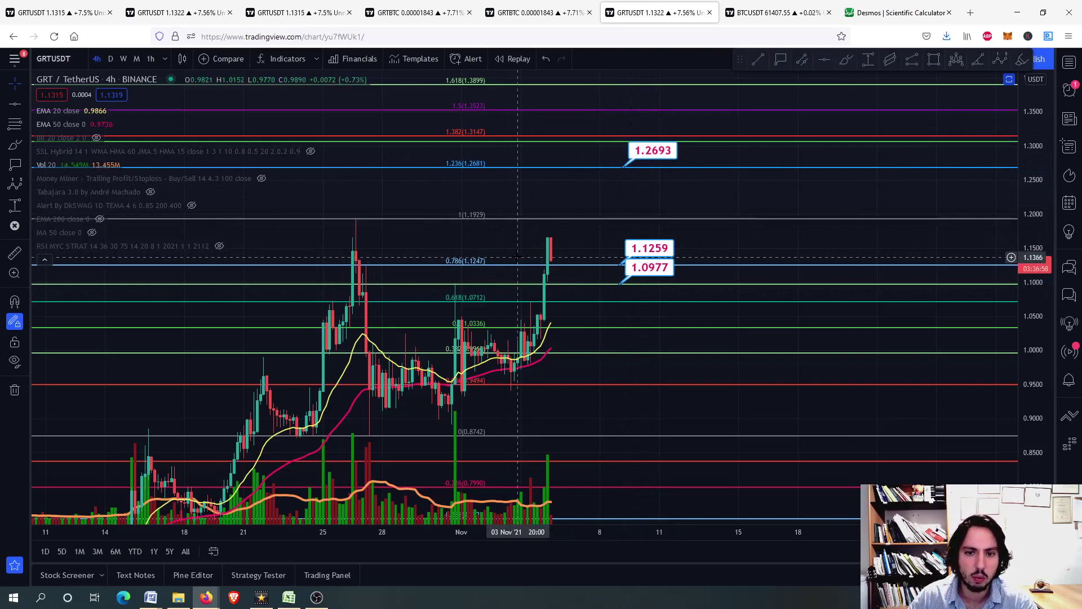
pyautogui.scroll(-3, 545, 264)
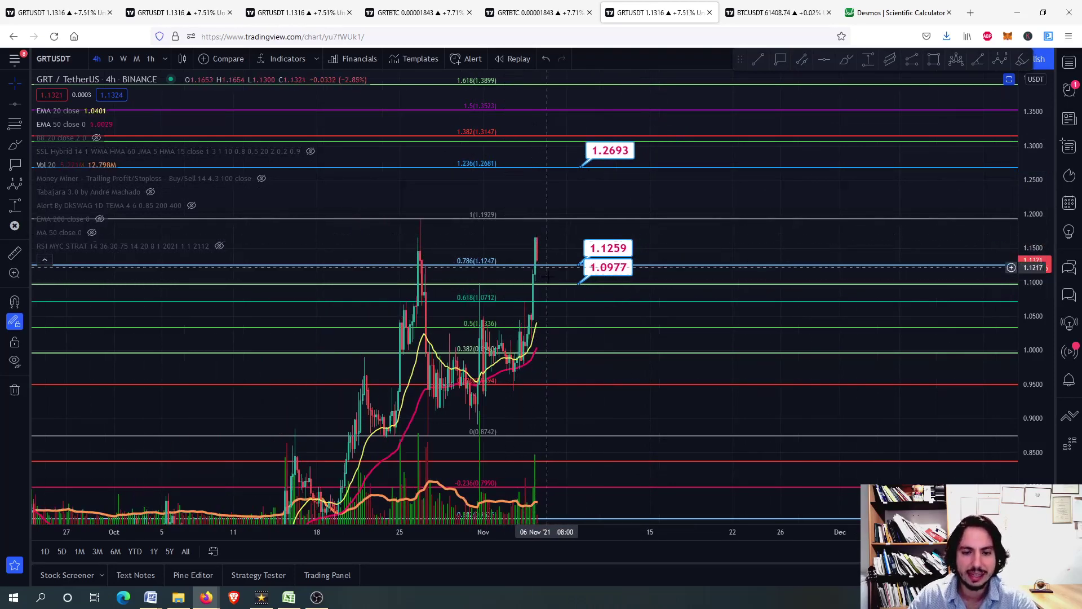
pyautogui.scroll(4, 544, 276)
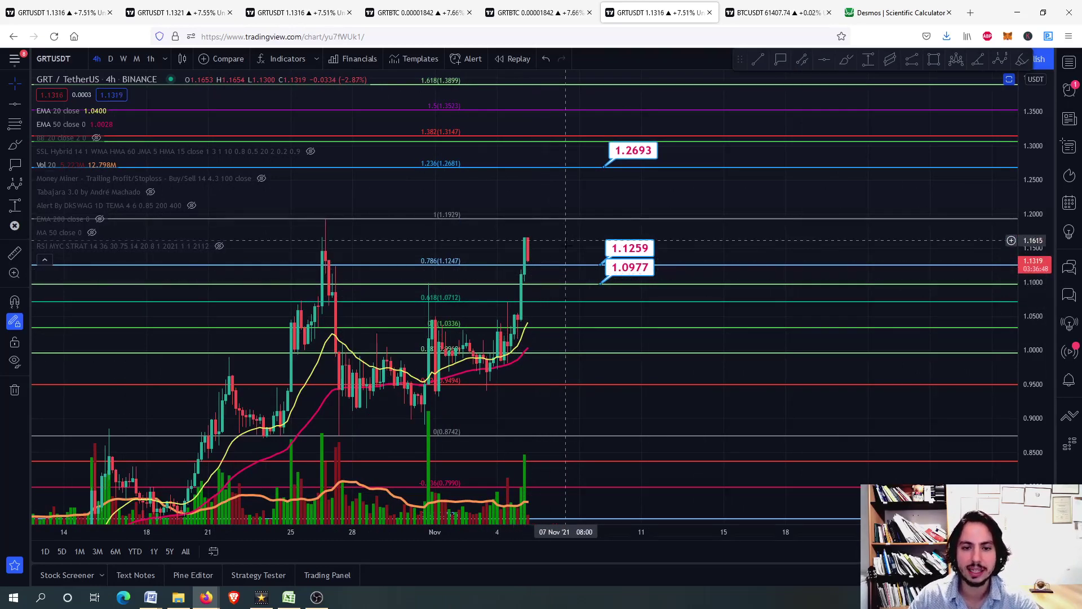
# Copy the 1.2693 price label to about 1.3099, just below the 1.382 Fibonacci level
pyautogui.moveTo(566, 240); pyautogui.dragTo(562, 276)
pyautogui.moveTo(632, 188); pyautogui.dragTo(629, 160)
pyautogui.moveTo(547, 166); pyautogui.dragTo(540, 204)
pyautogui.scroll(-5, 647, 225)
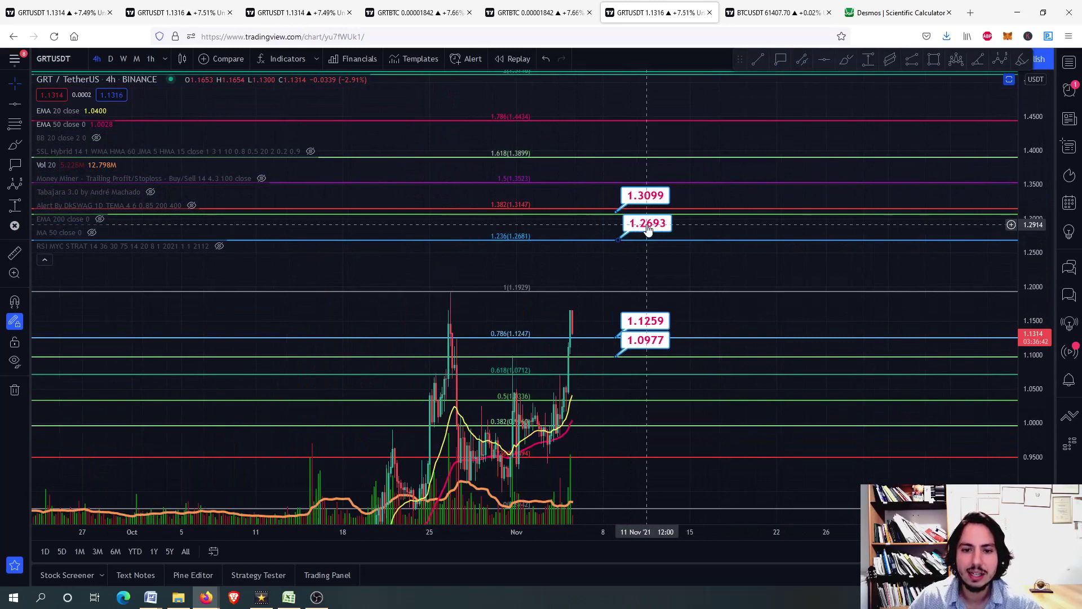
# Measure the price range from about 1.1209 up to the green resistance line near 1.3079, and discard the measurement
pyautogui.click(613, 327)
pyautogui.click(594, 341)
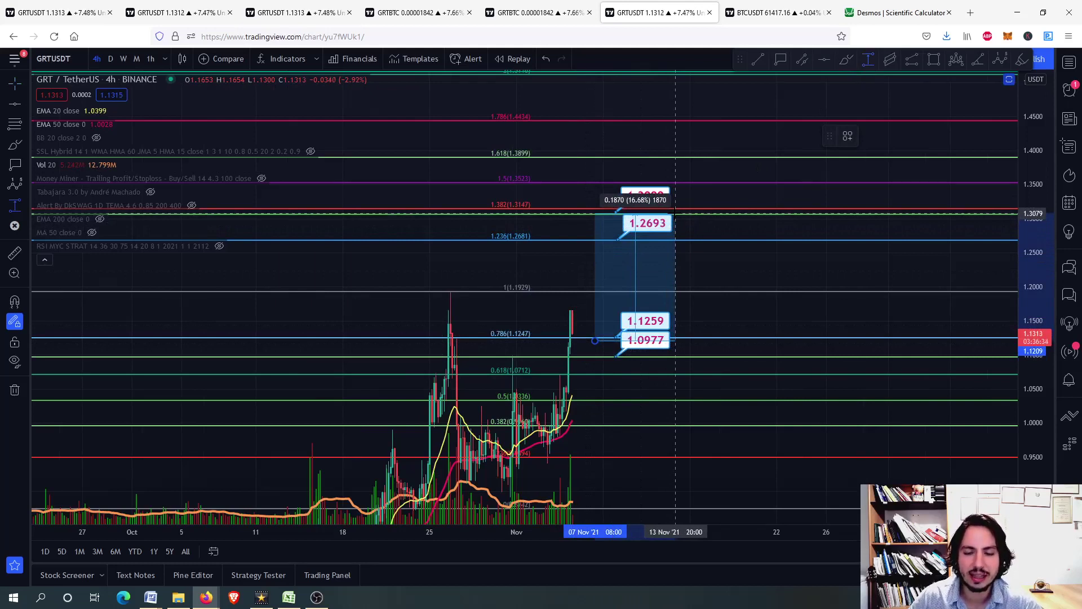
pyautogui.press('Escape')
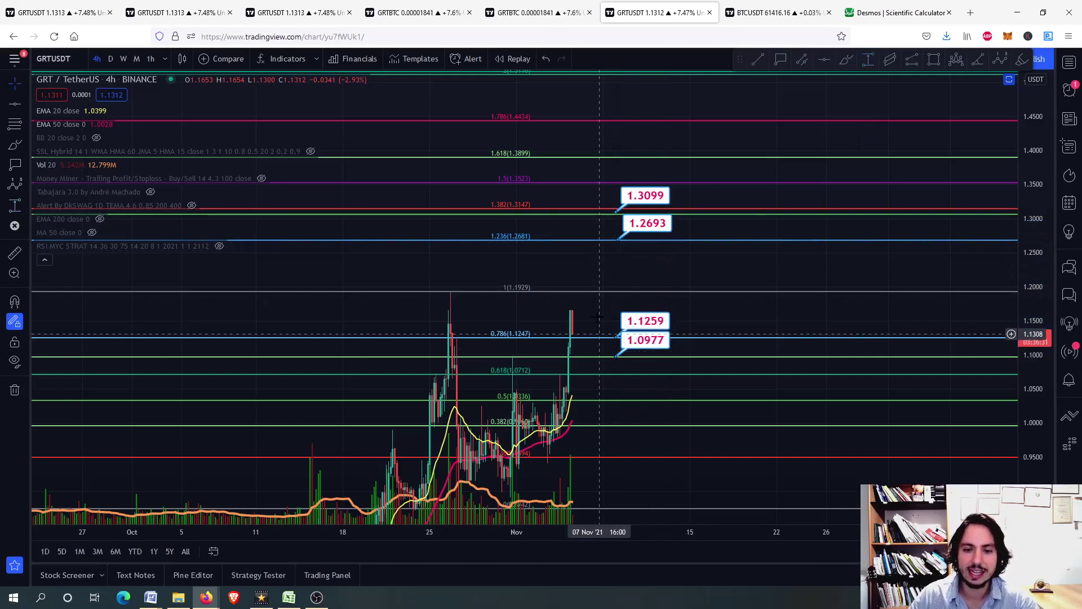
# Review the recent 4-hour price action, bring back the indicator panes briefly, and maximize the price chart
pyautogui.scroll(1, 597, 316)
pyautogui.moveTo(596, 314); pyautogui.dragTo(585, 276)
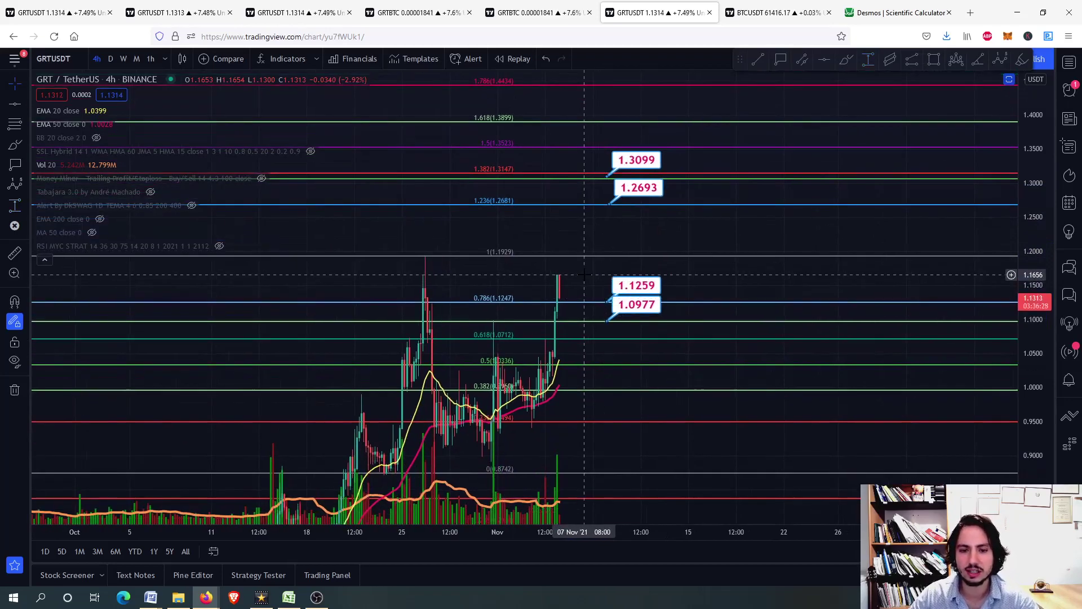
pyautogui.scroll(1, 584, 274)
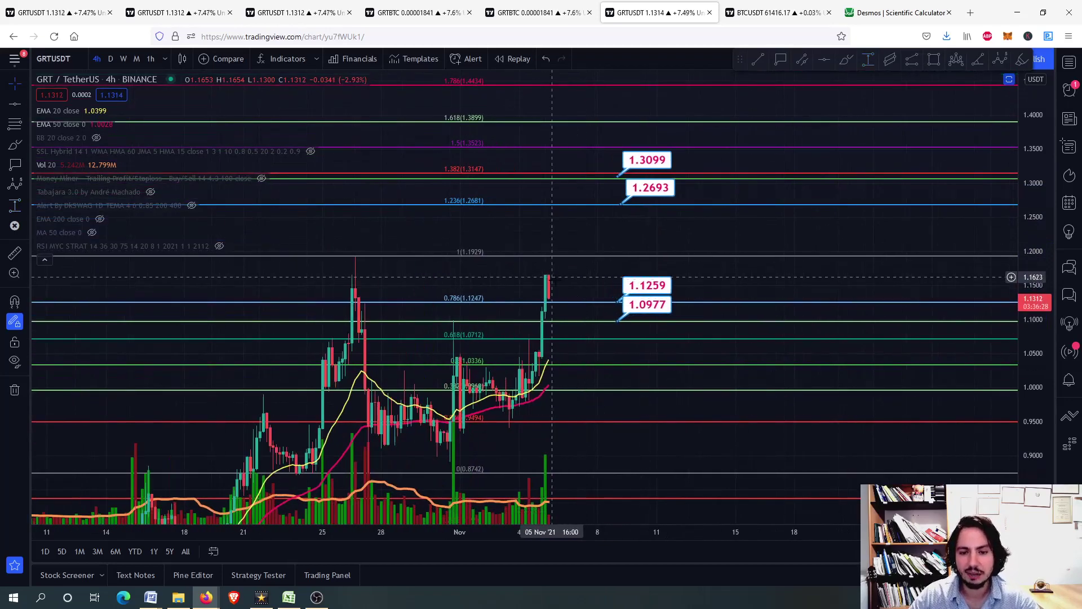
pyautogui.doubleClick(586, 334)
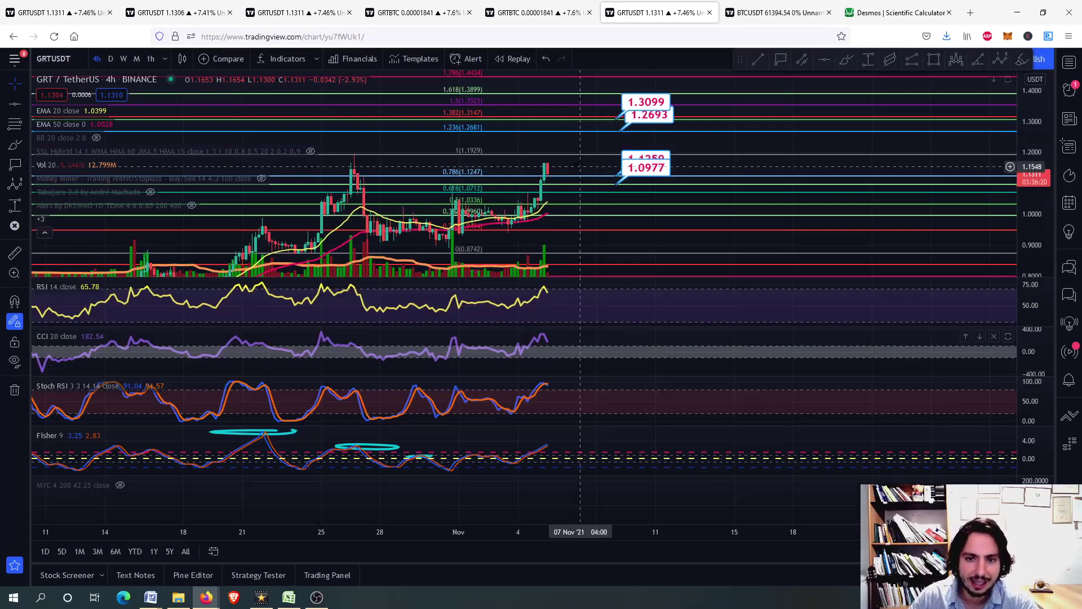
pyautogui.doubleClick(581, 167)
# Stretch the price scale and examine the latest 4-hour candles against the Fibonacci levels and price labels
pyautogui.scroll(1, 596, 254)
pyautogui.moveTo(1021, 347); pyautogui.dragTo(1012, 159)
pyautogui.moveTo(755, 193); pyautogui.dragTo(667, 293)
pyautogui.scroll(-3, 598, 232)
pyautogui.scroll(-2, 600, 239)
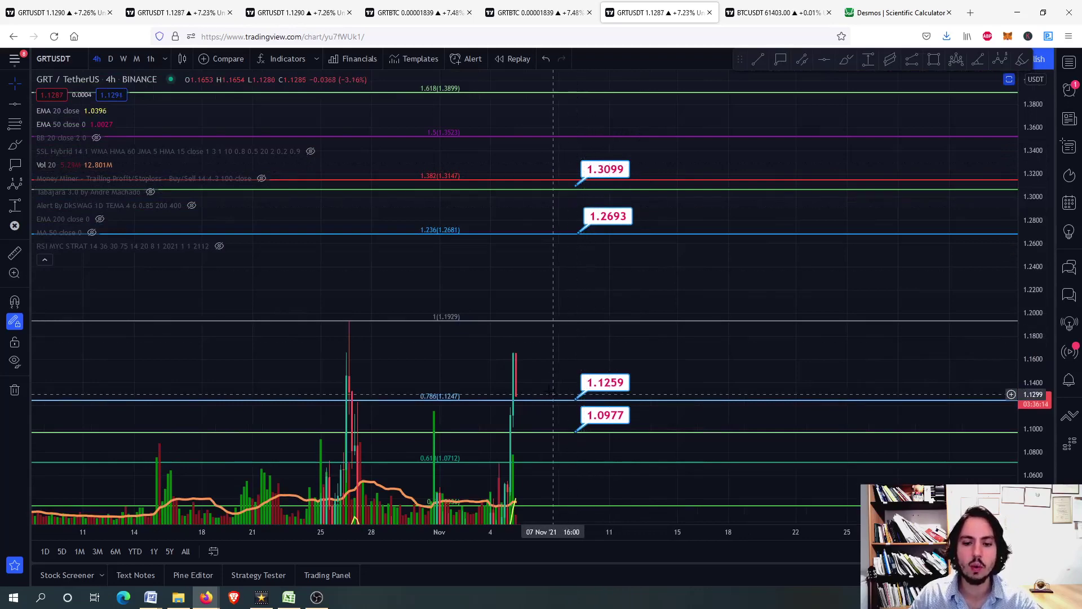
pyautogui.scroll(2, 552, 357)
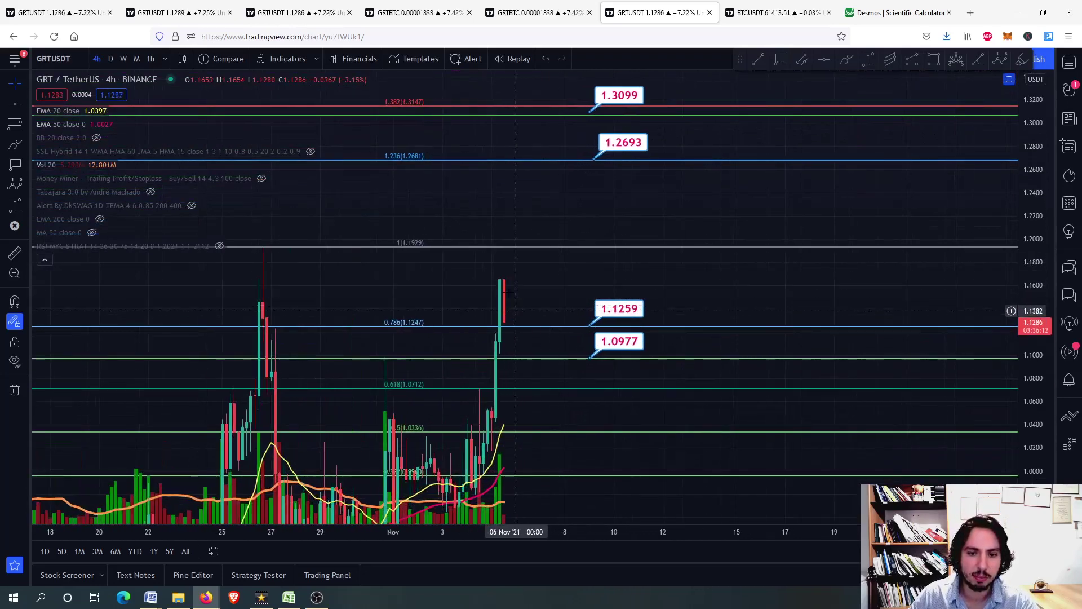
pyautogui.moveTo(544, 286); pyautogui.dragTo(552, 244)
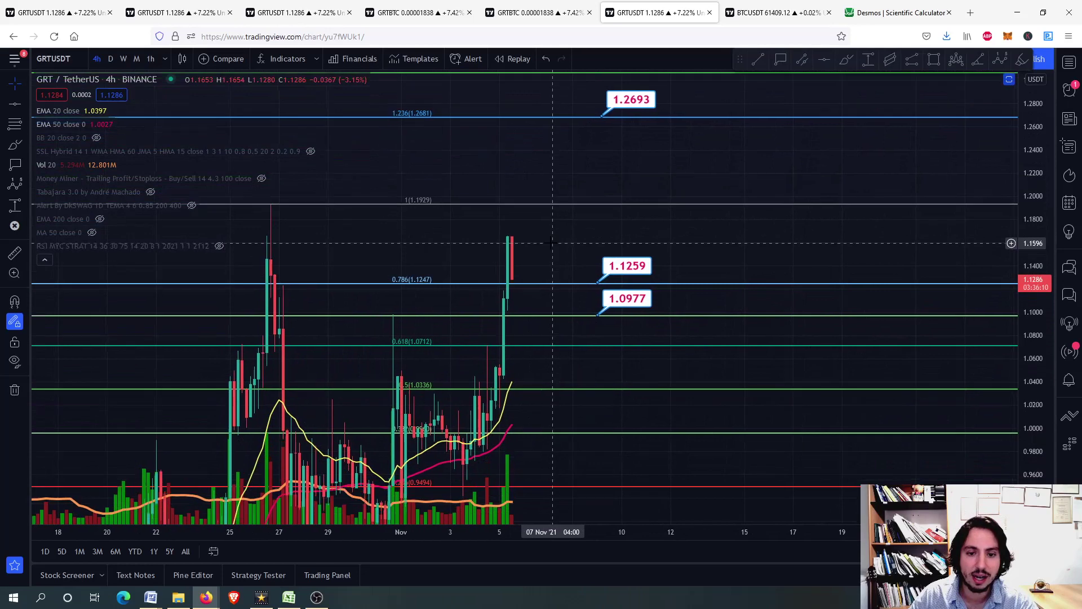
# Examine the RSI and CCI indicators one after the other in enlarged panes, restoring the full layout after each
pyautogui.doubleClick(551, 243)
pyautogui.doubleClick(513, 311)
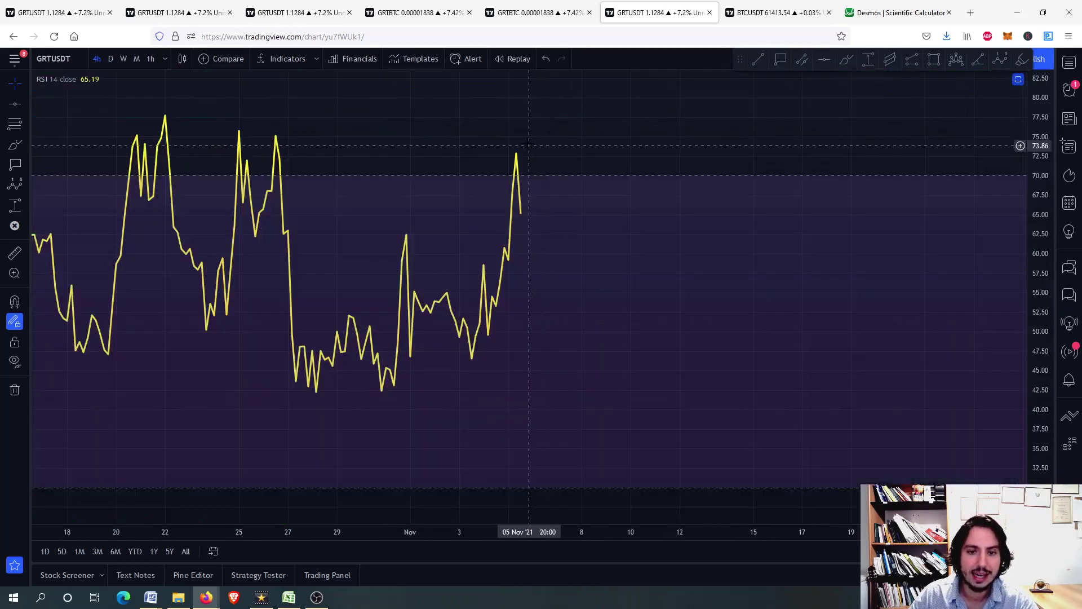
pyautogui.doubleClick(544, 256)
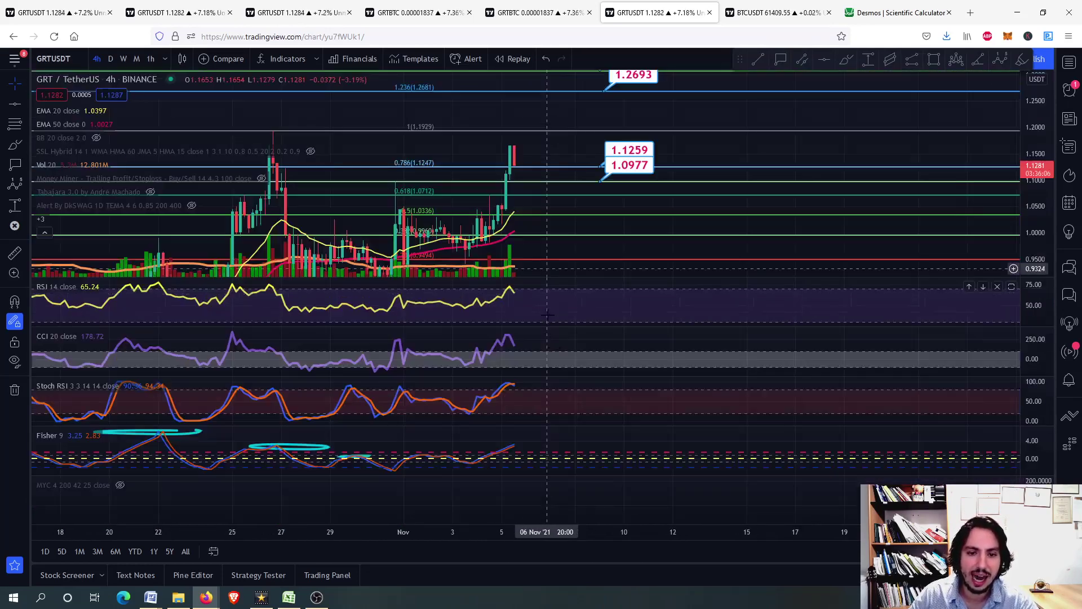
pyautogui.doubleClick(552, 358)
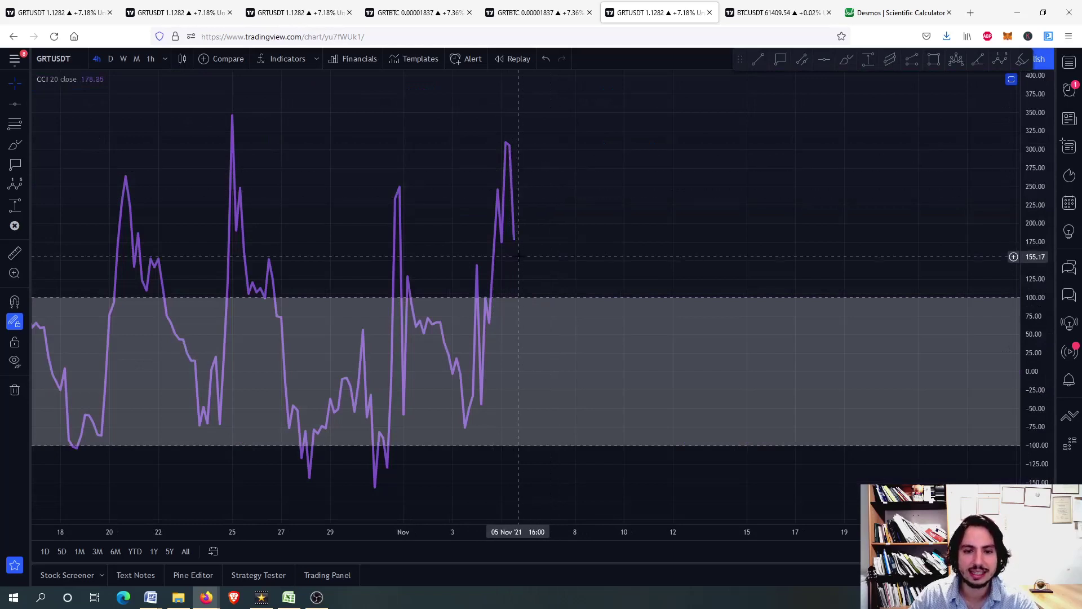
pyautogui.doubleClick(557, 363)
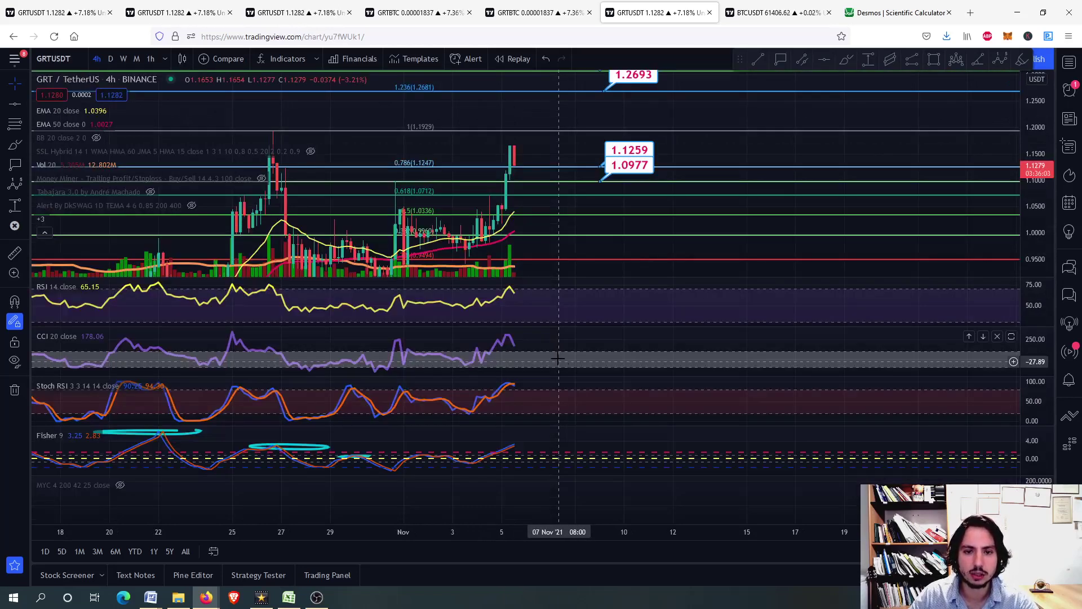
# Examine the recent crossover of the Stoch RSI in an enlarged pane, and return to the maximized price chart
pyautogui.doubleClick(541, 394)
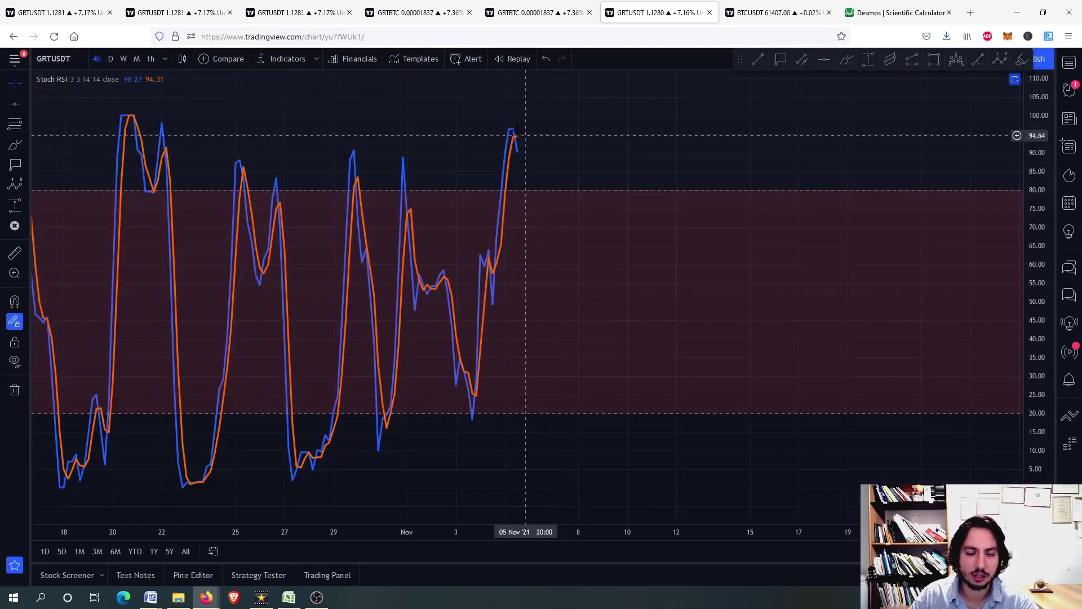
pyautogui.scroll(2, 525, 135)
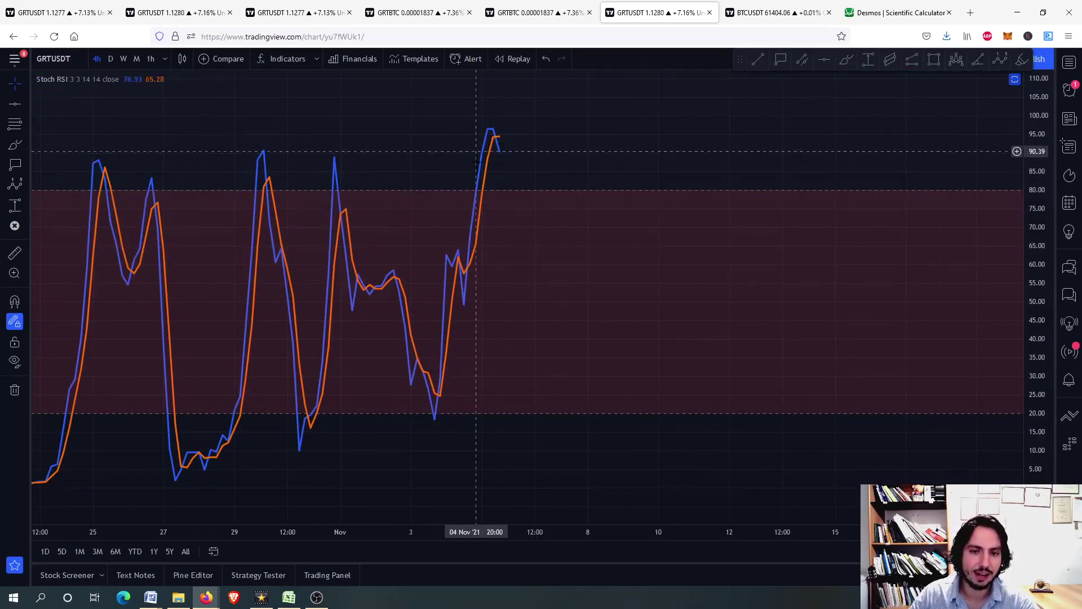
pyautogui.doubleClick(538, 260)
pyautogui.scroll(3, 538, 265)
pyautogui.doubleClick(489, 264)
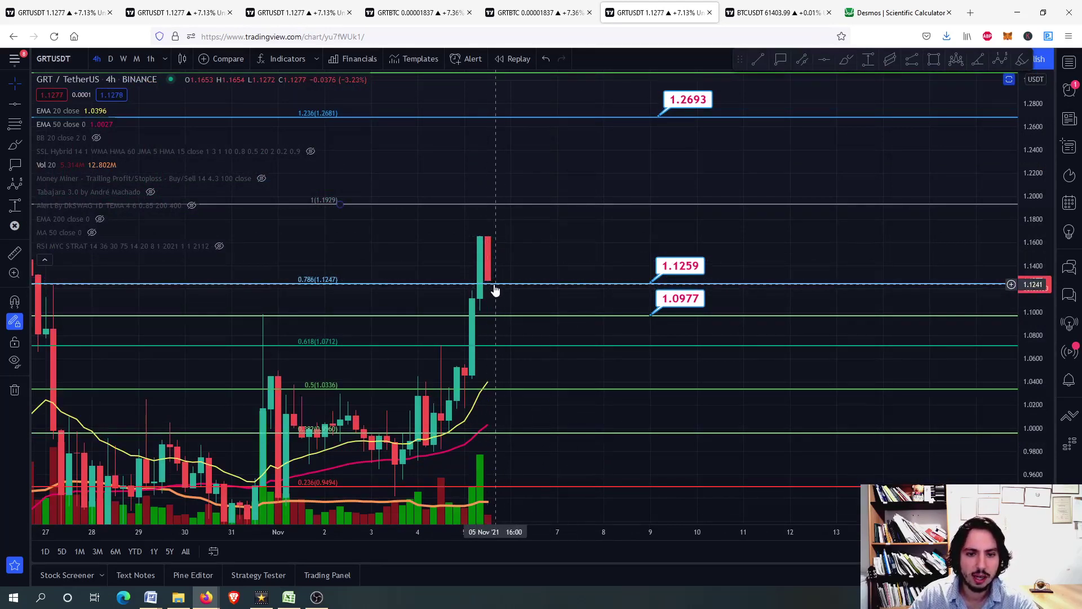
# Move the 1.1259 price label to about 1.1244, and copy the 1.0977 label to about 1.0725 near the 0.618 Fibonacci level
pyautogui.moveTo(652, 282); pyautogui.dragTo(652, 283)
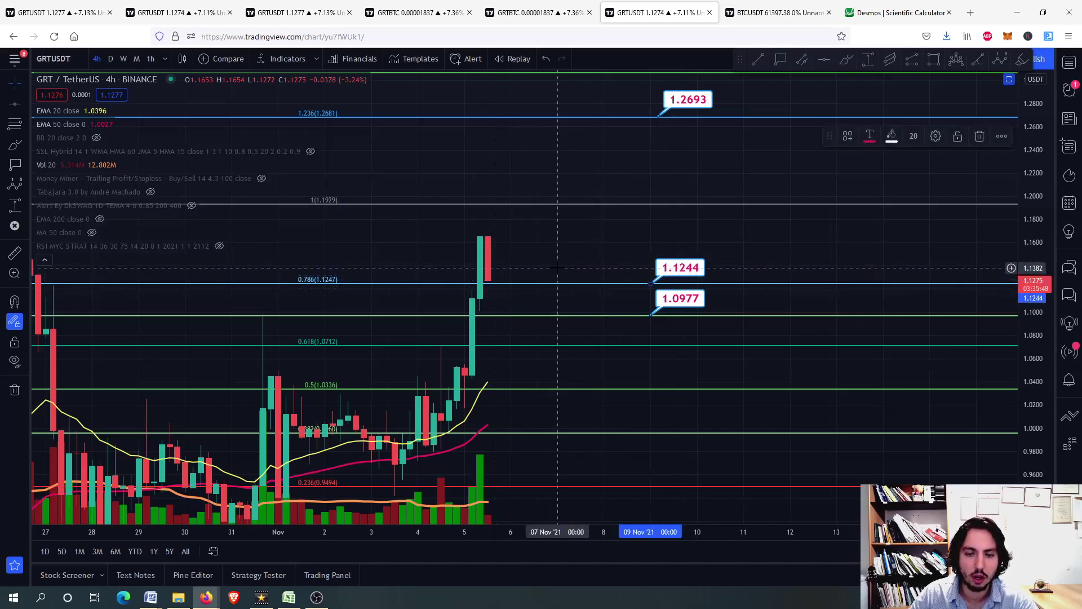
pyautogui.scroll(-5, 530, 287)
pyautogui.scroll(5, 514, 292)
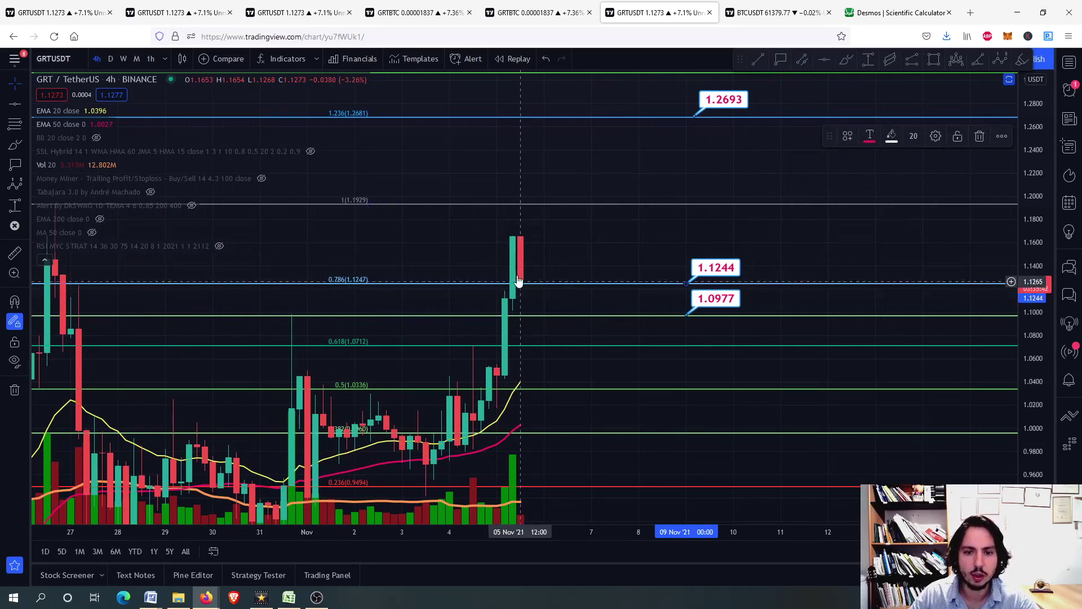
pyautogui.scroll(-2, 544, 288)
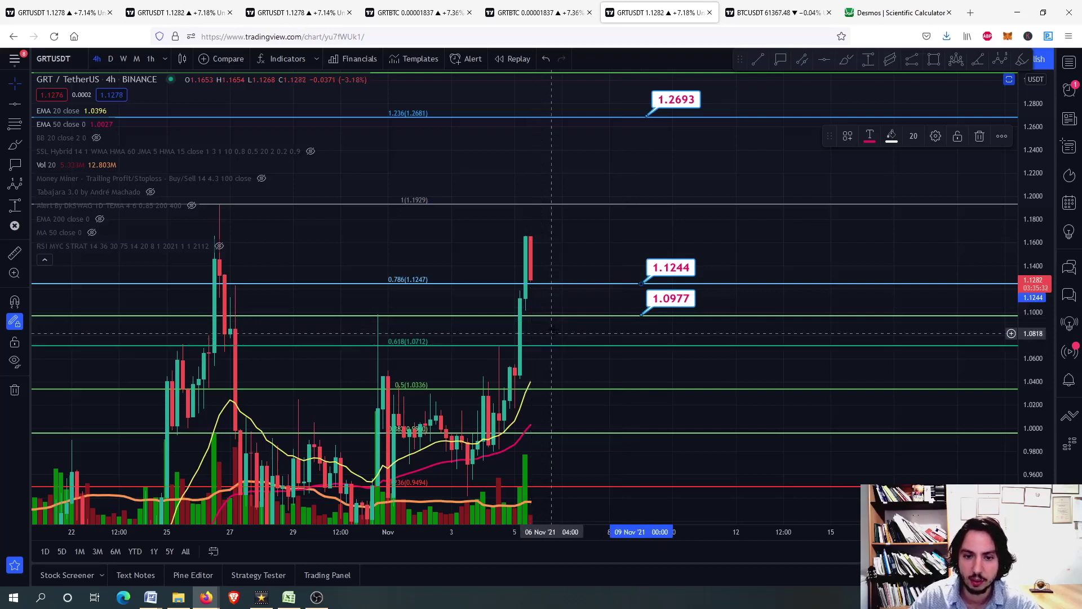
pyautogui.keyDown('ctrl'); pyautogui.moveTo(668, 306); pyautogui.dragTo(667, 336); pyautogui.keyUp('ctrl')
pyautogui.click(673, 301)
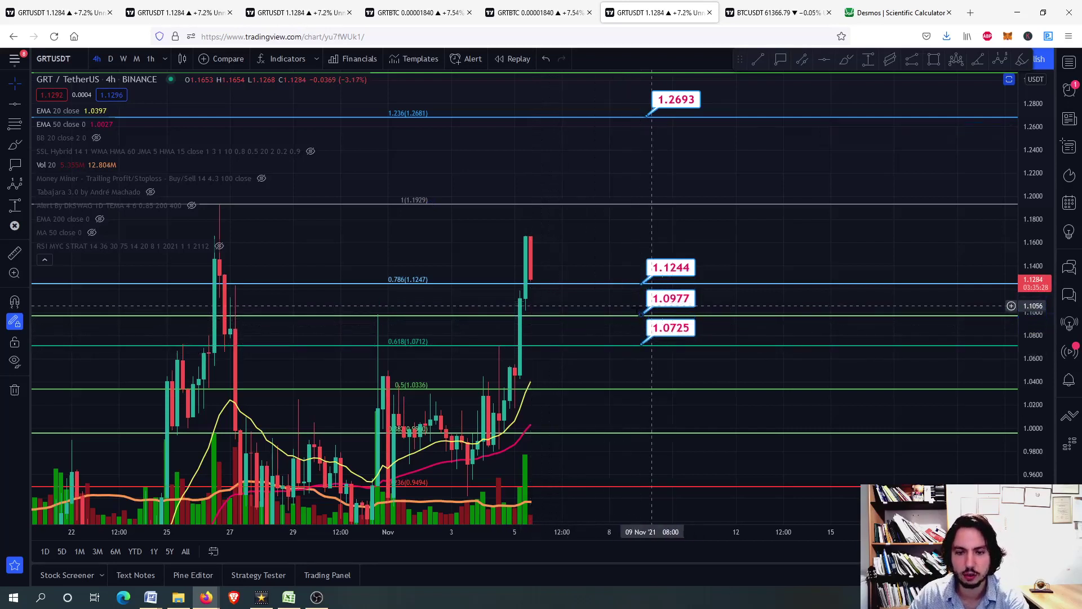
# Move the 1.3099 price label up to about 1.3142 on the 1.382 Fibonacci level
pyautogui.scroll(-3, 534, 273)
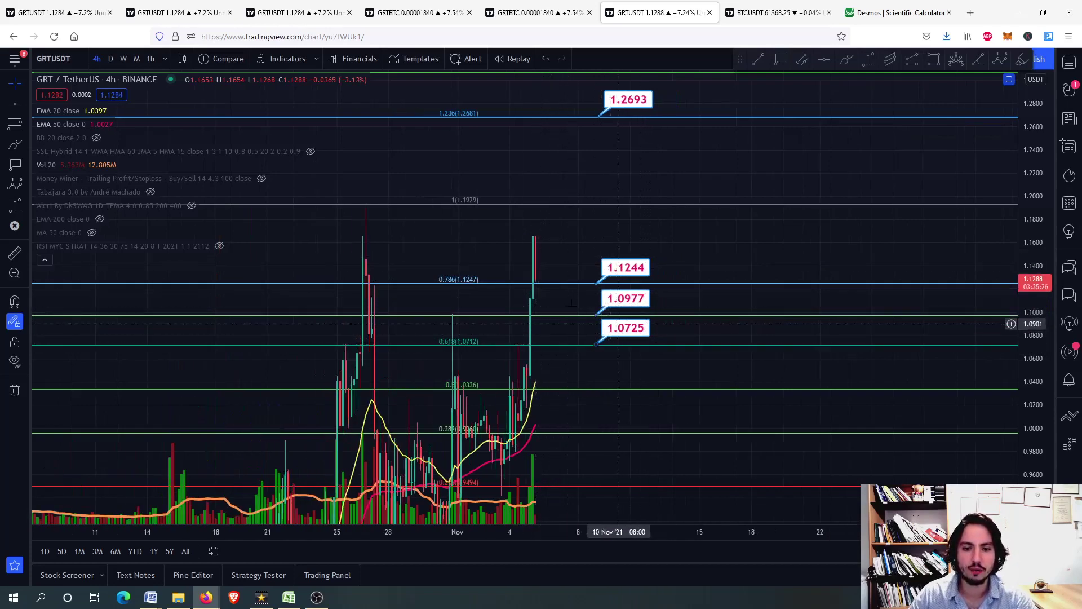
pyautogui.scroll(4, 549, 293)
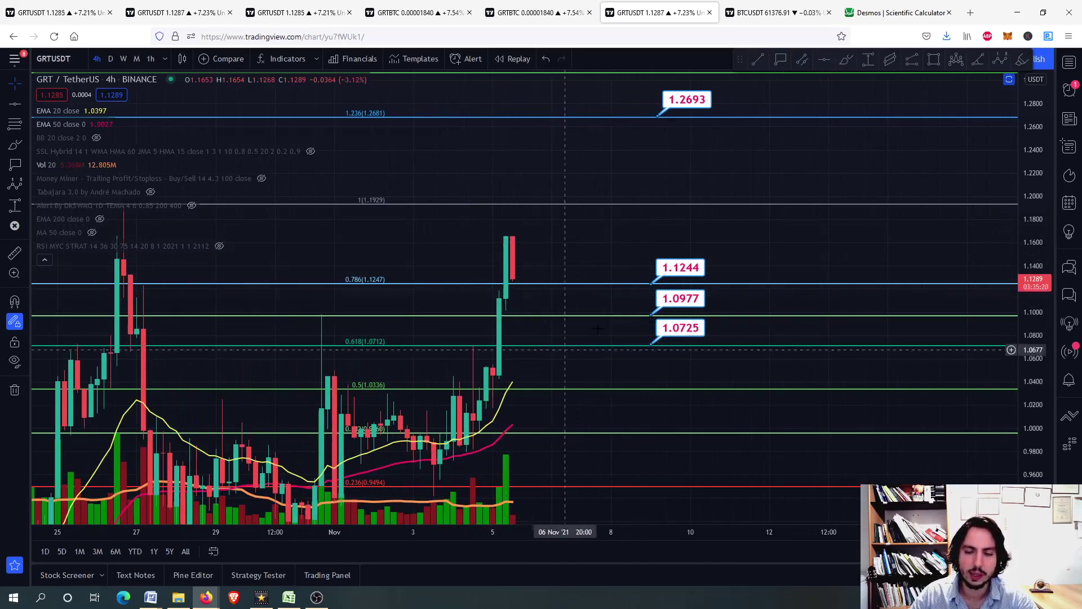
pyautogui.moveTo(591, 221); pyautogui.dragTo(576, 287)
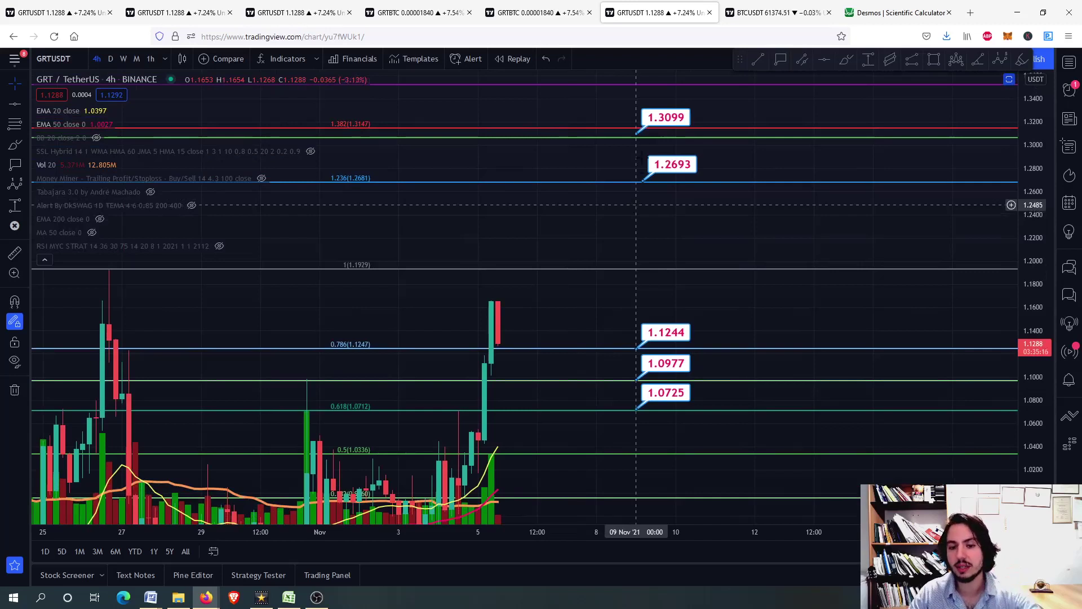
pyautogui.moveTo(667, 115); pyautogui.dragTo(662, 123)
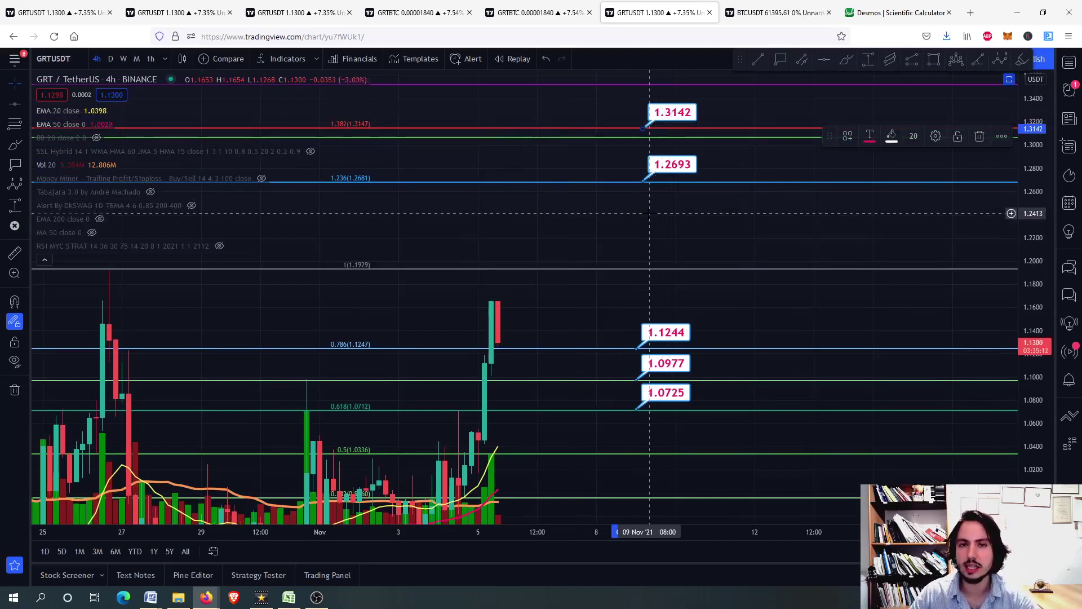